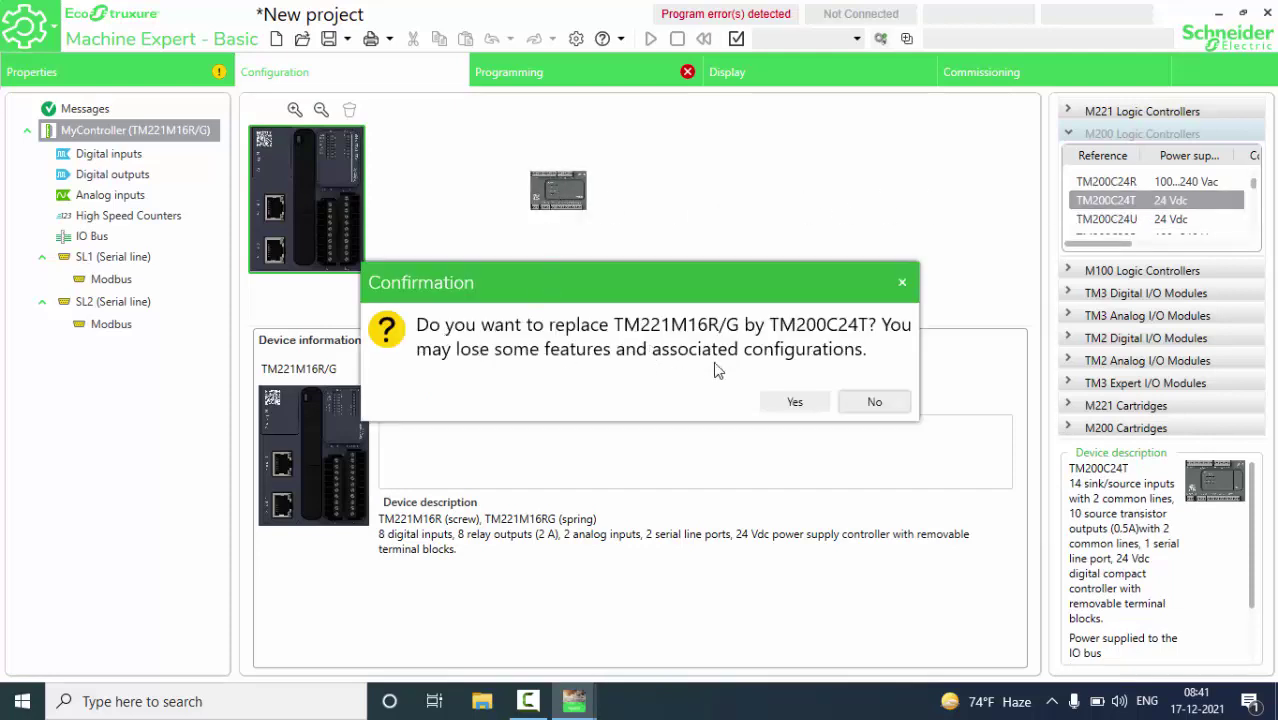
Confirm replacing the TM221M16R/G controller with the TM200C24T and examine its digital input and output addresses
left_click(794, 401)
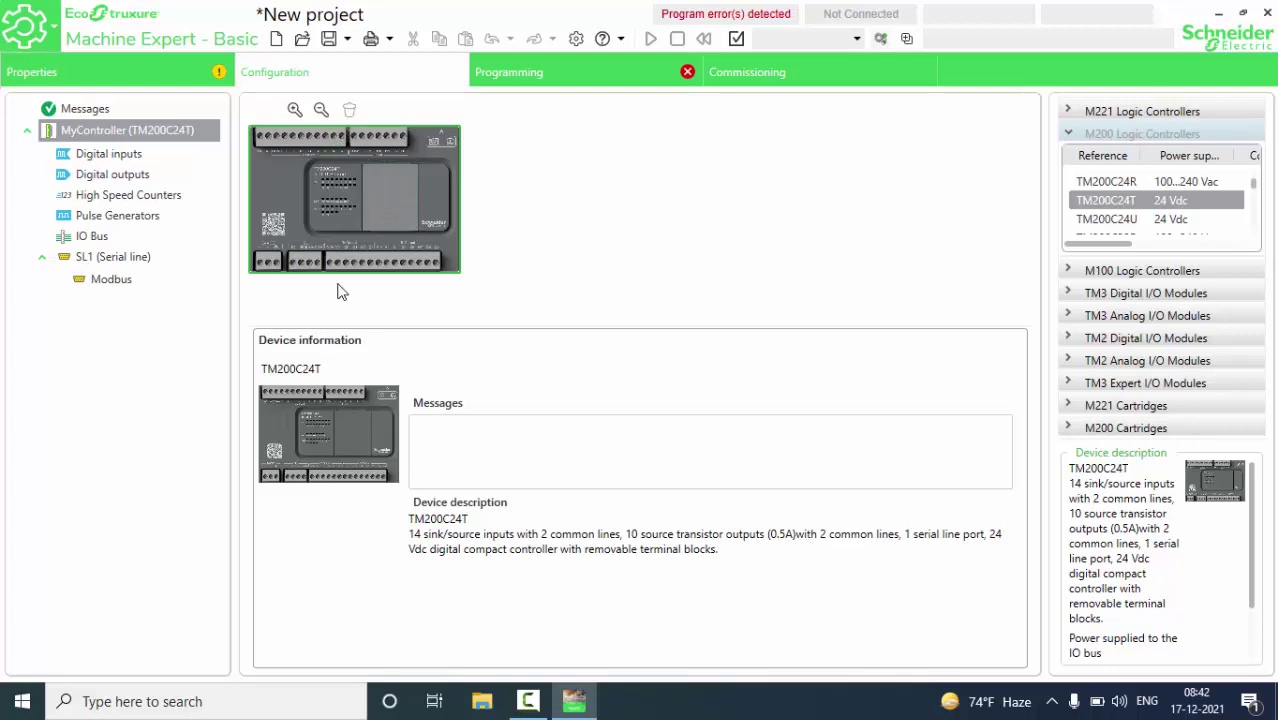
left_click(110, 158)
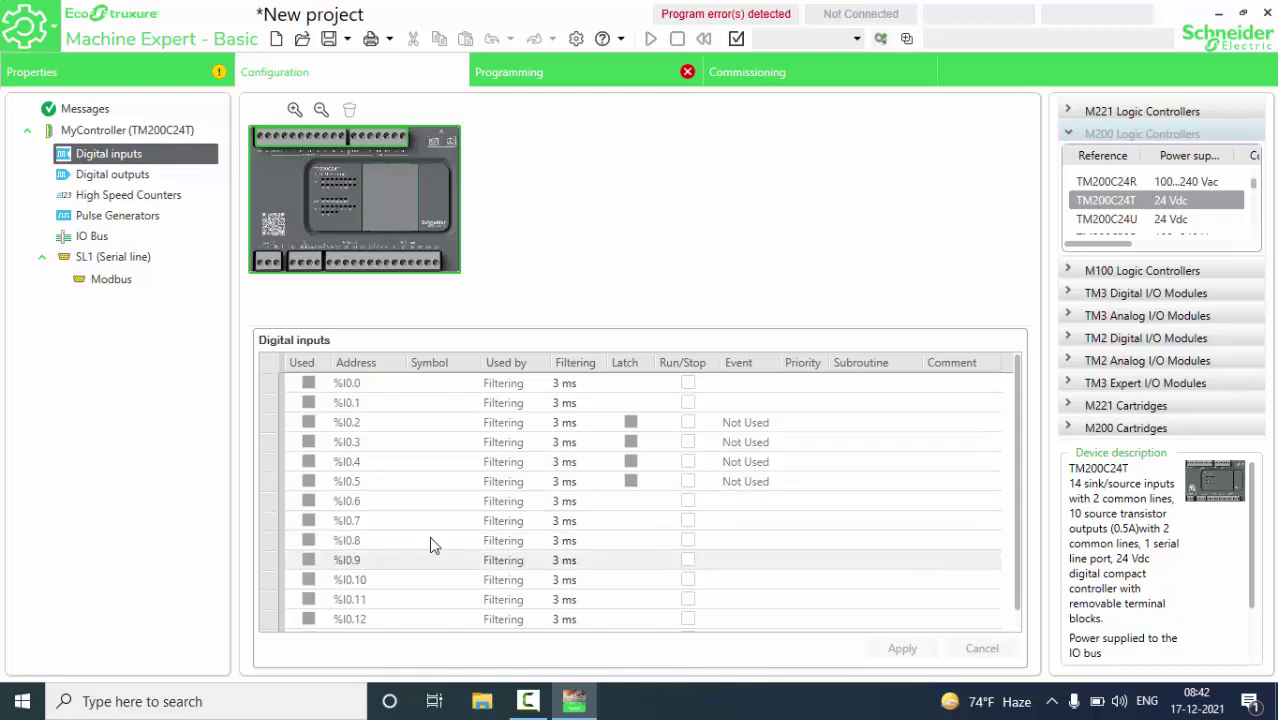
scroll(433, 545, "down", 1)
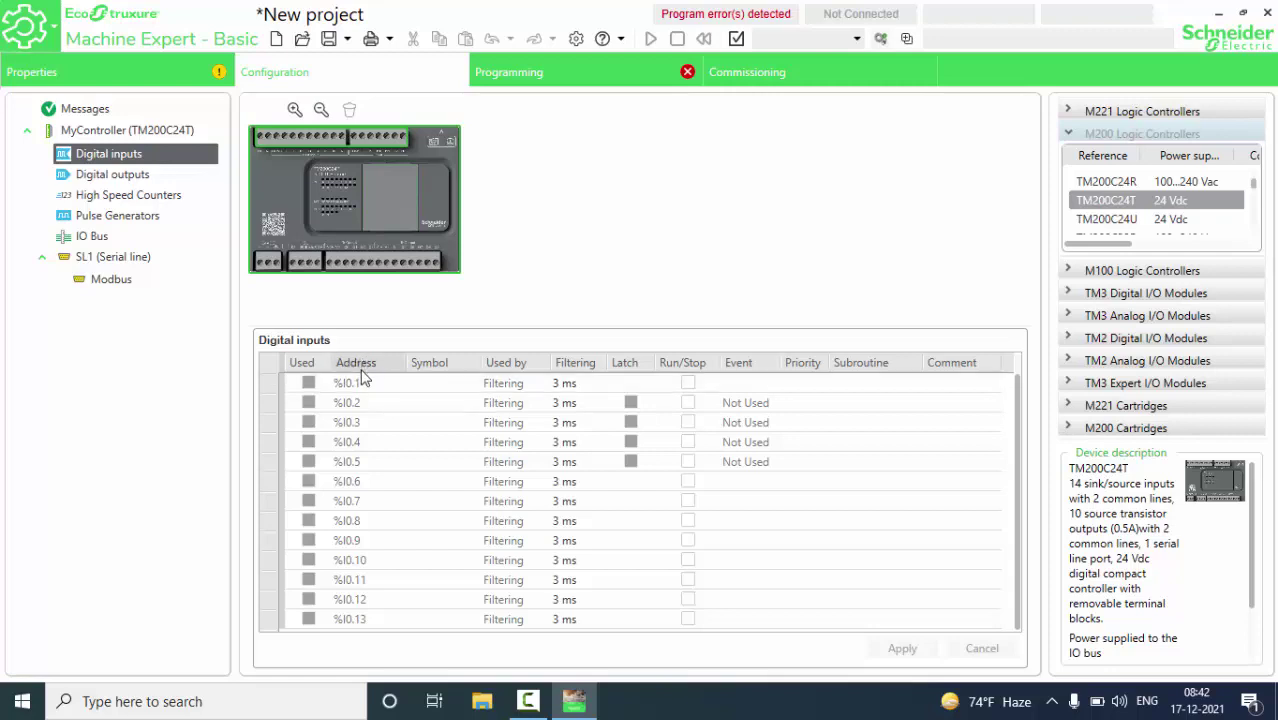
left_click(116, 176)
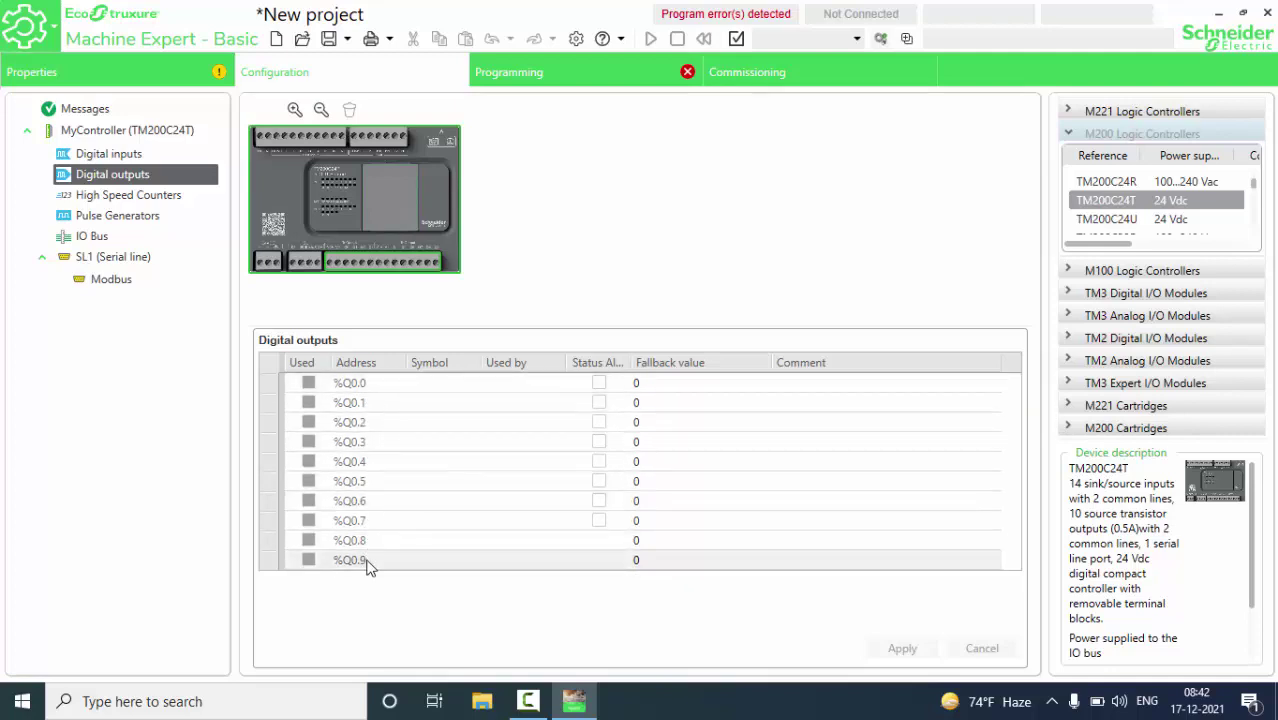
left_click(401, 204)
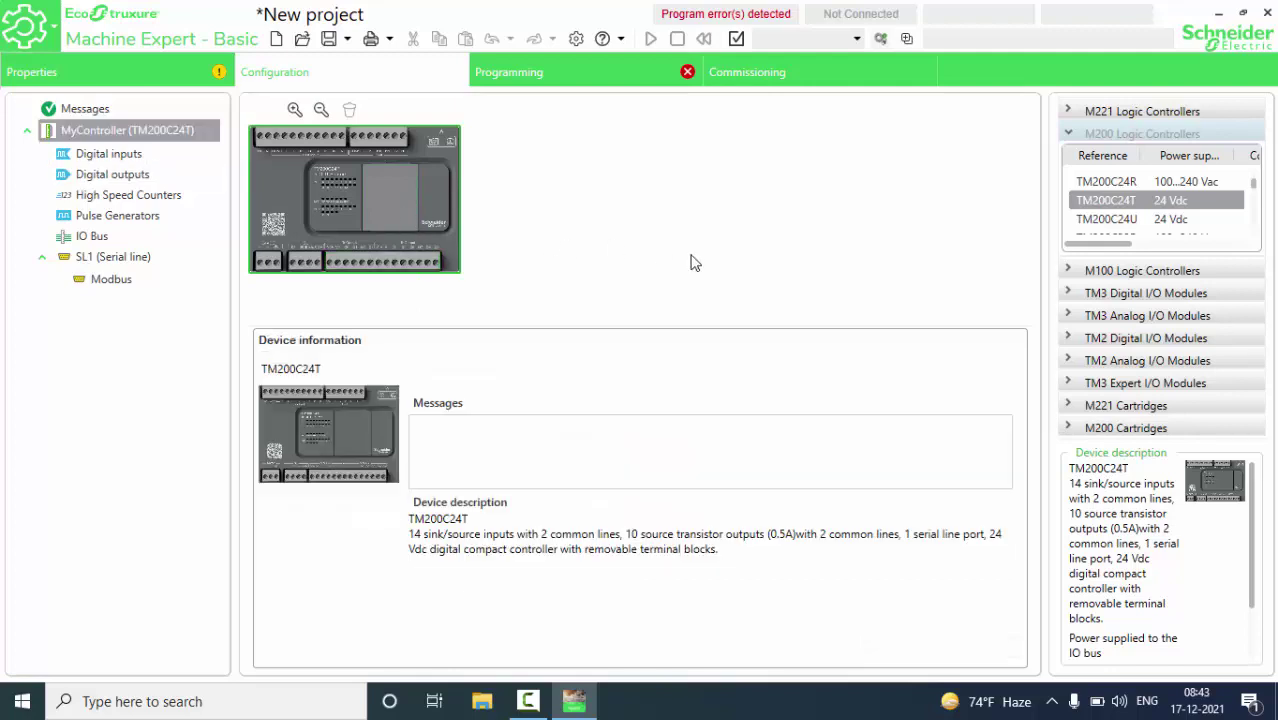
Add a TM3DI32K digital input module from the TM3 Digital I/O Modules beside the controller
left_click(1072, 292)
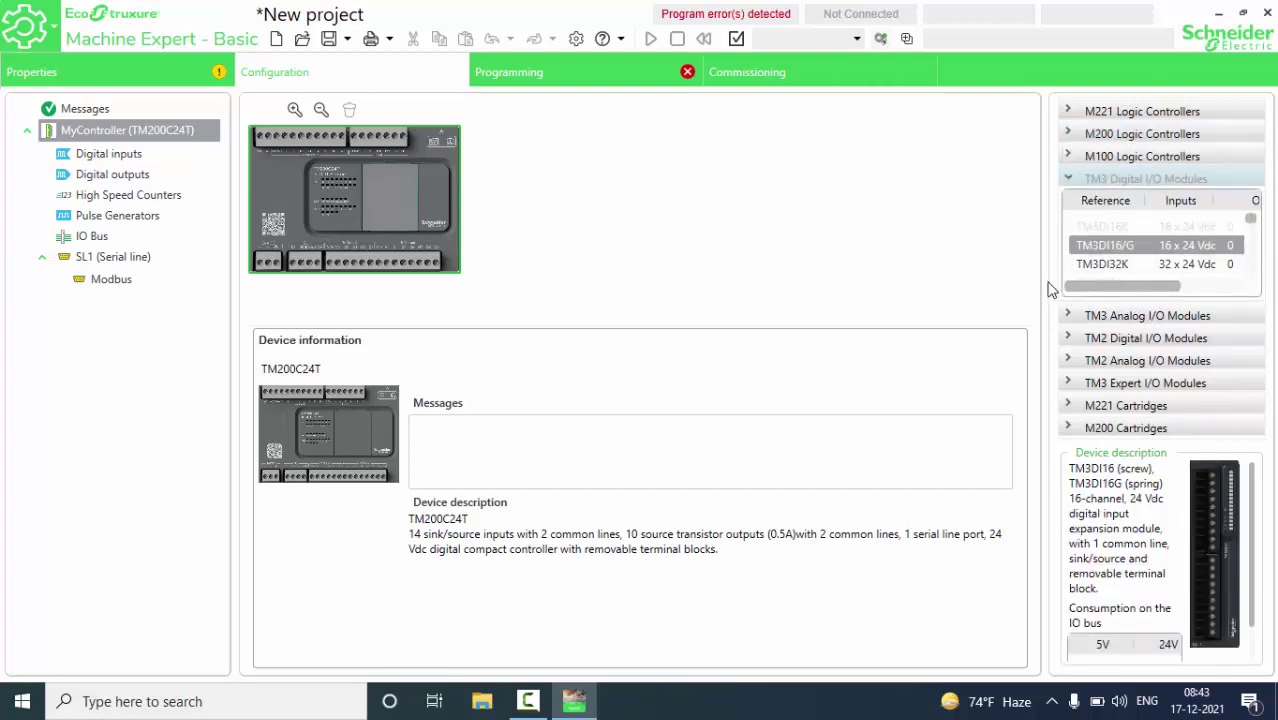
left_click_drag(1044, 281, 978, 283)
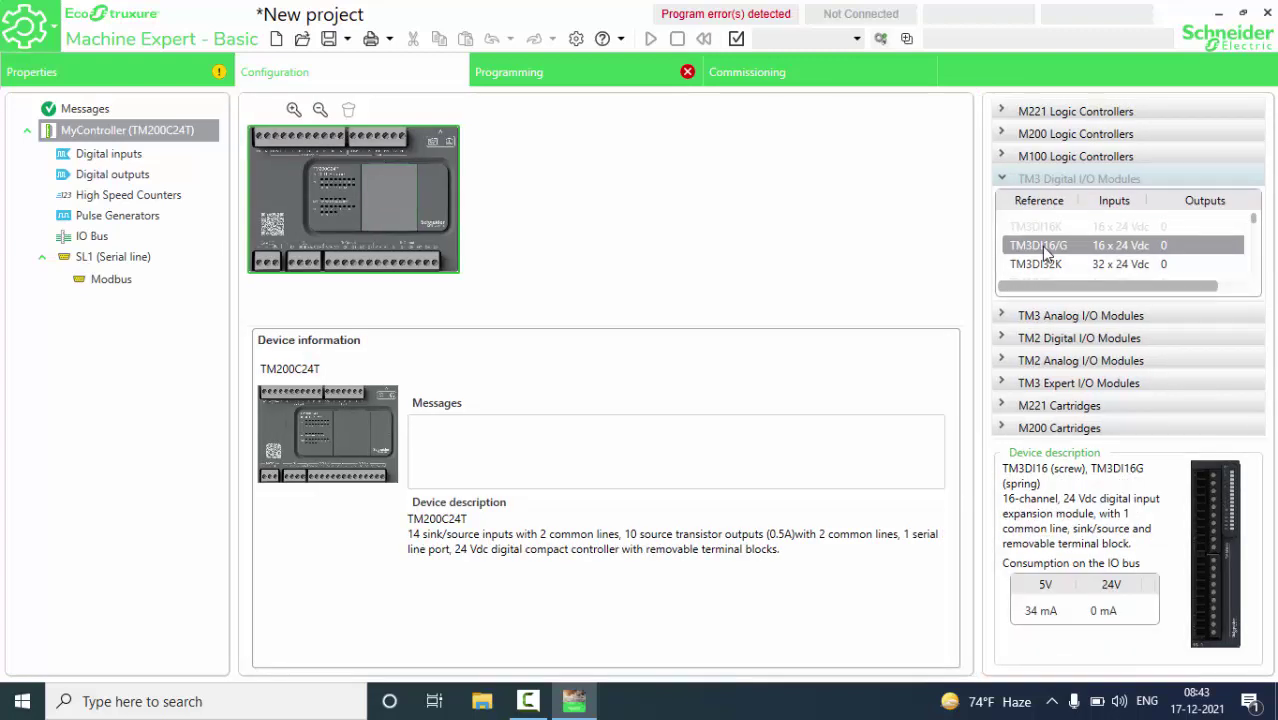
left_click(1058, 264)
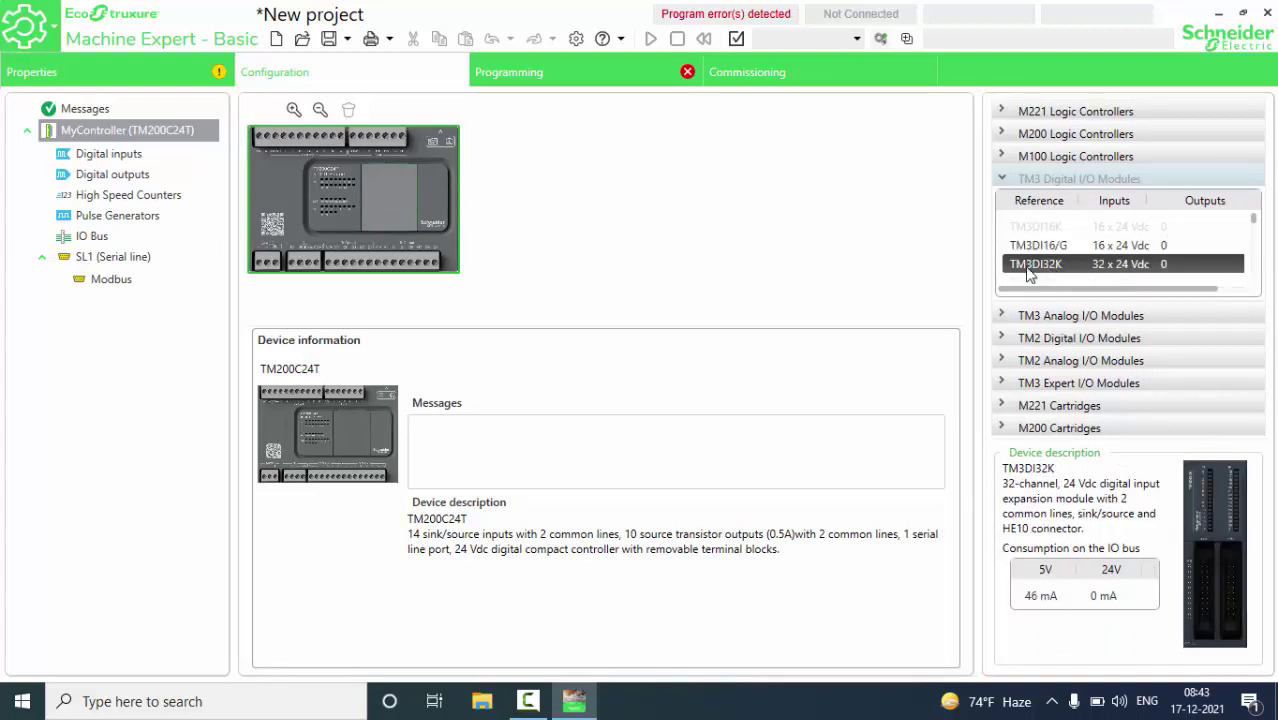
left_click_drag(1048, 268, 533, 176)
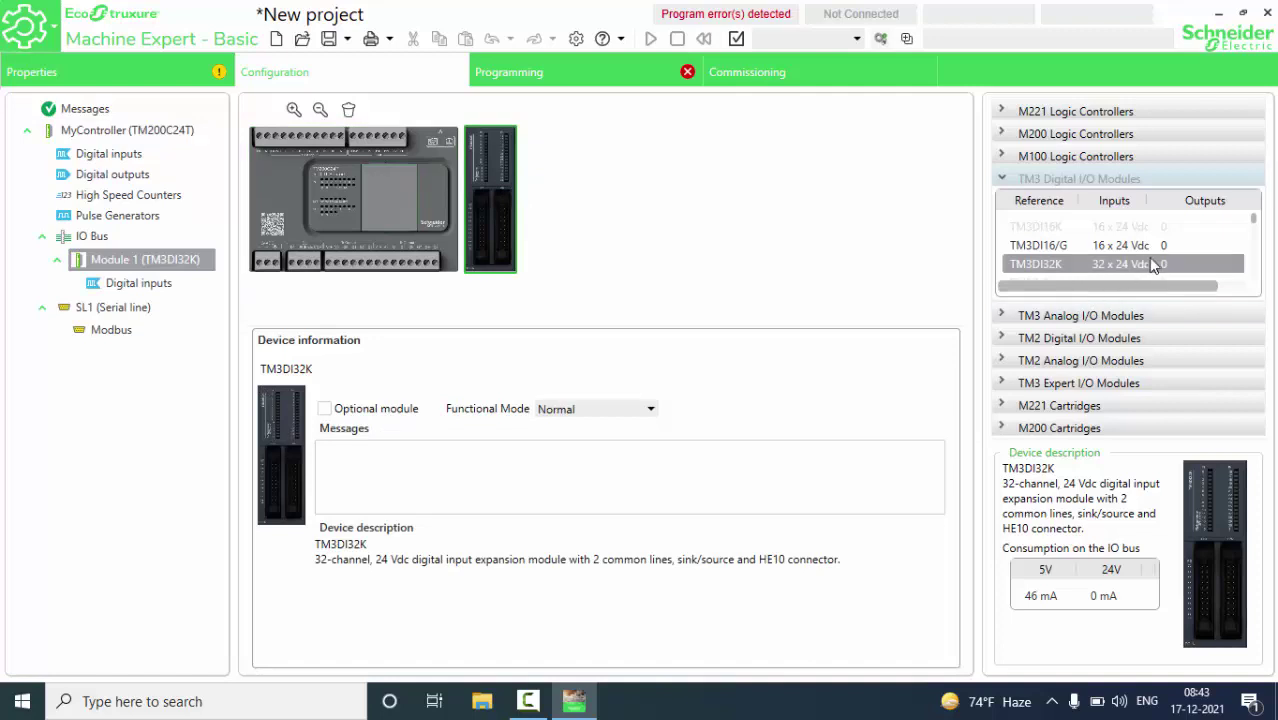
Add a TM3DQ16U/G digital output module after the TM3DI32K module
scroll(1153, 264, "down", 2)
scroll(1153, 264, "down", 2)
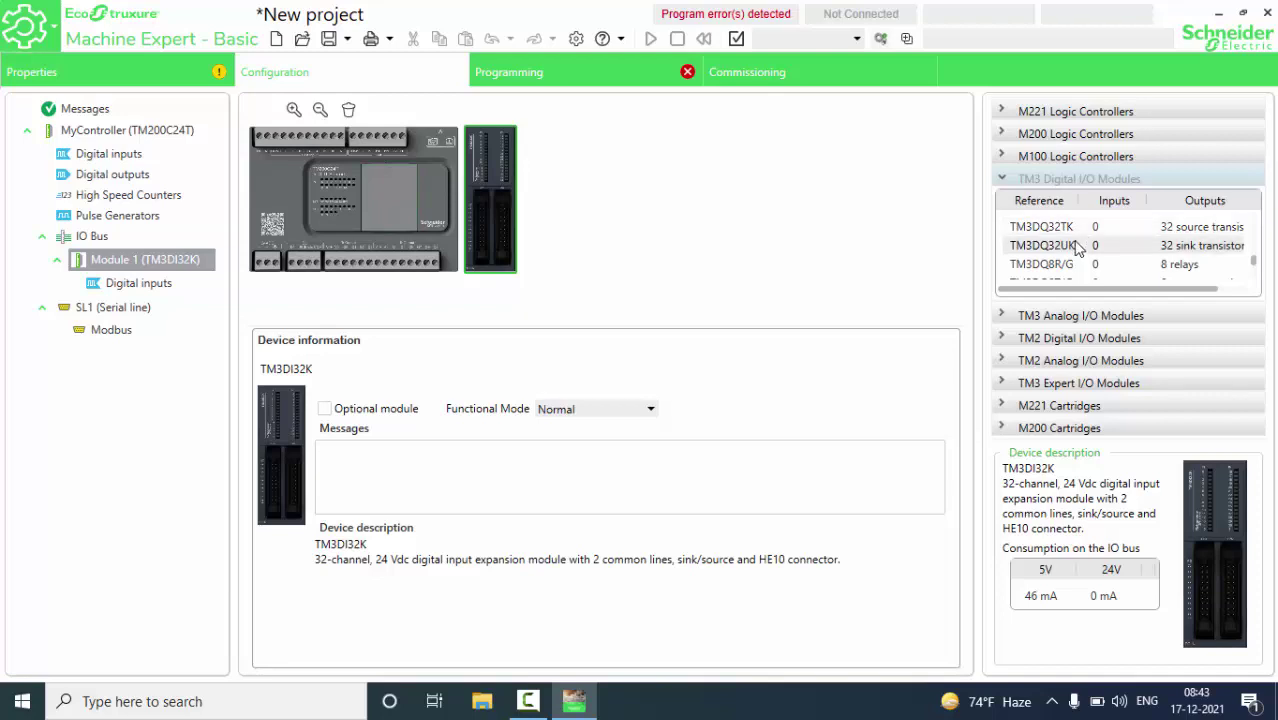
scroll(1078, 240, "down", 3)
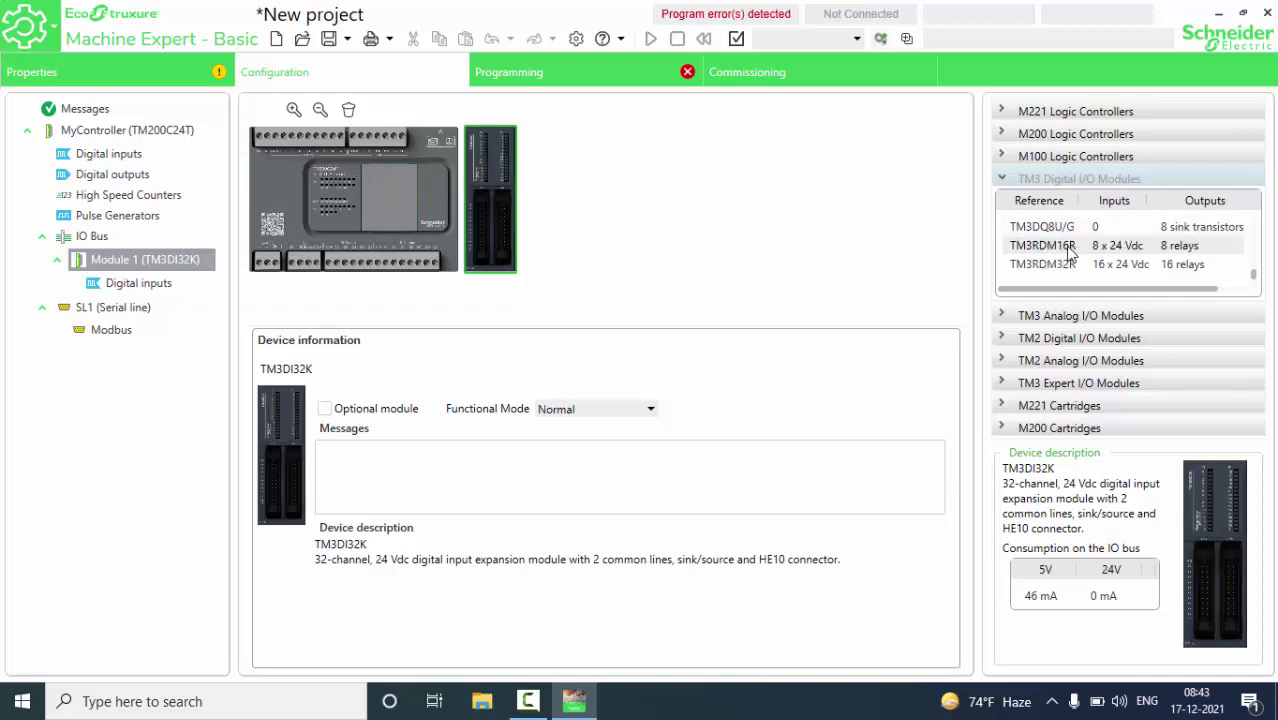
scroll(1070, 254, "up", 2)
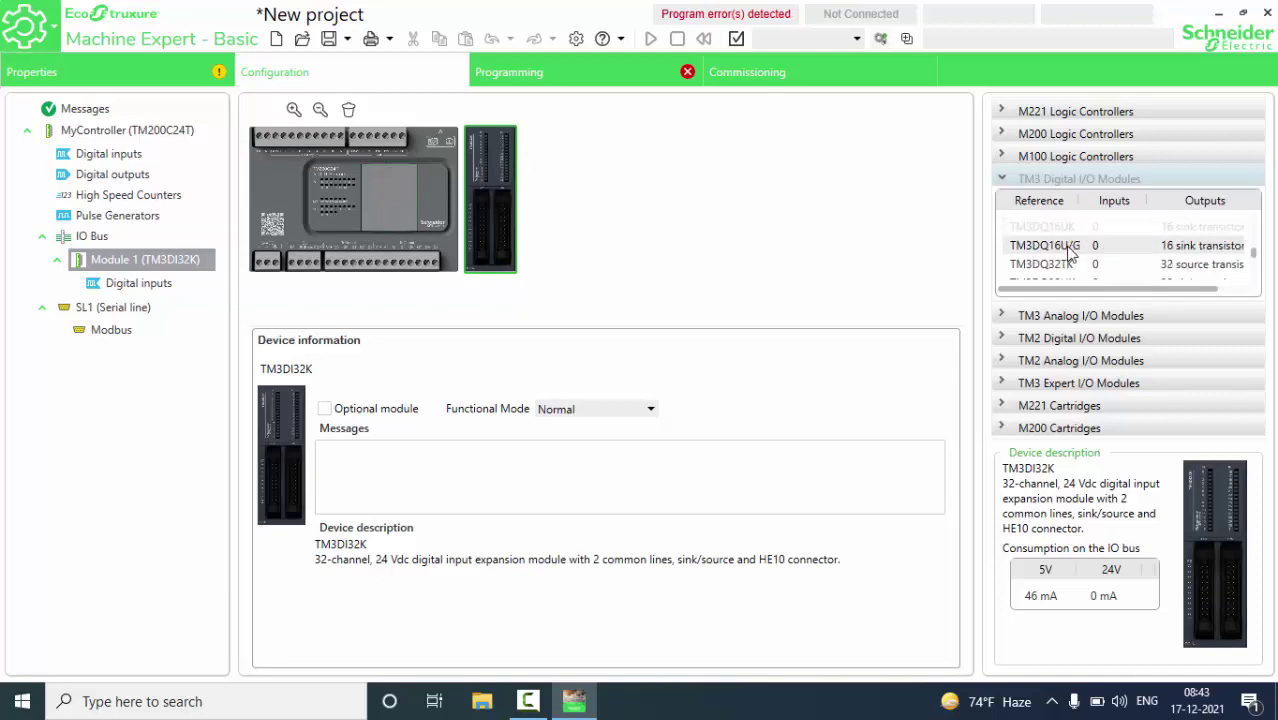
left_click(1053, 248)
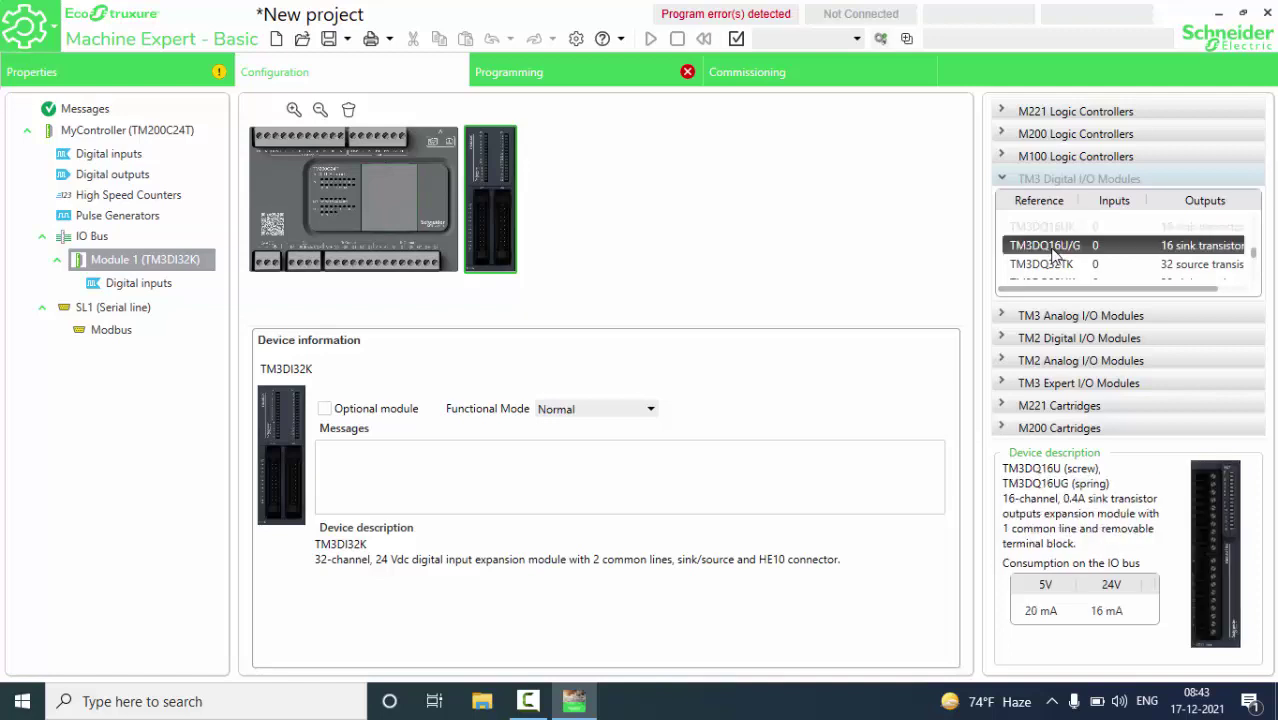
left_click_drag(1053, 253, 560, 184)
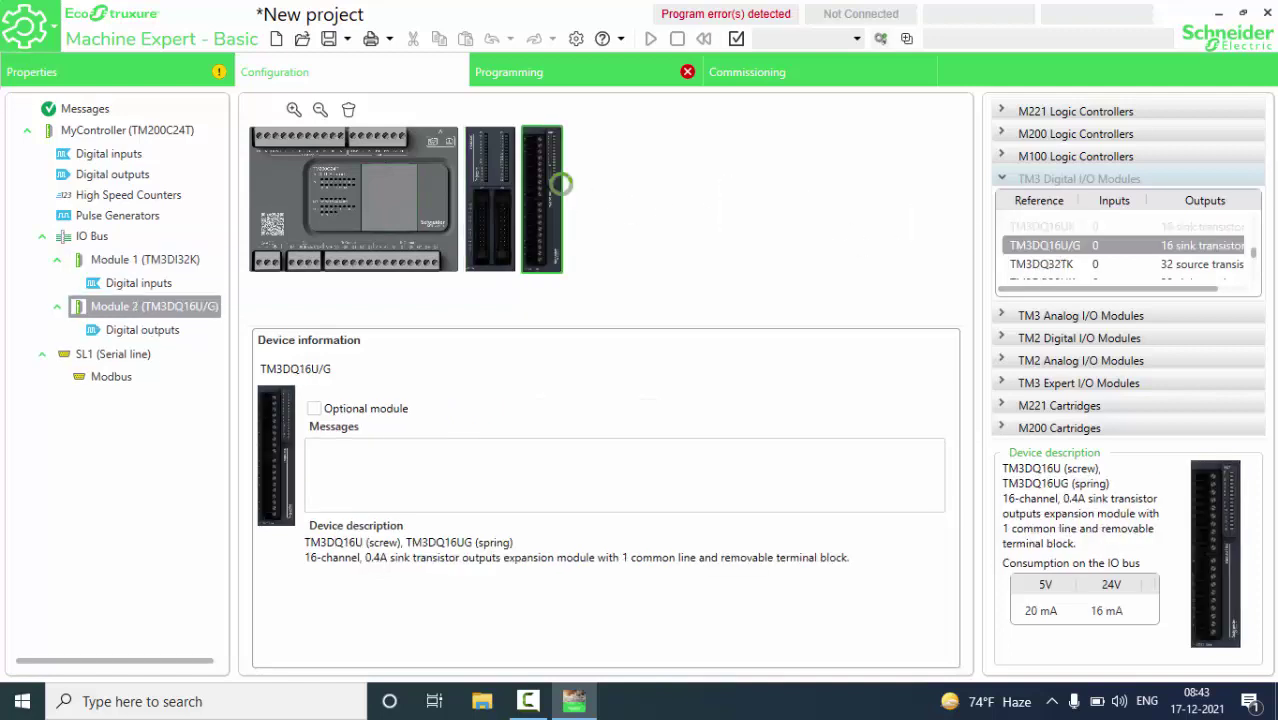
Add a TM2AMI8HT analog input module from the TM2 Analog I/O Modules after the TM3DQ16U/G module
left_click(1002, 362)
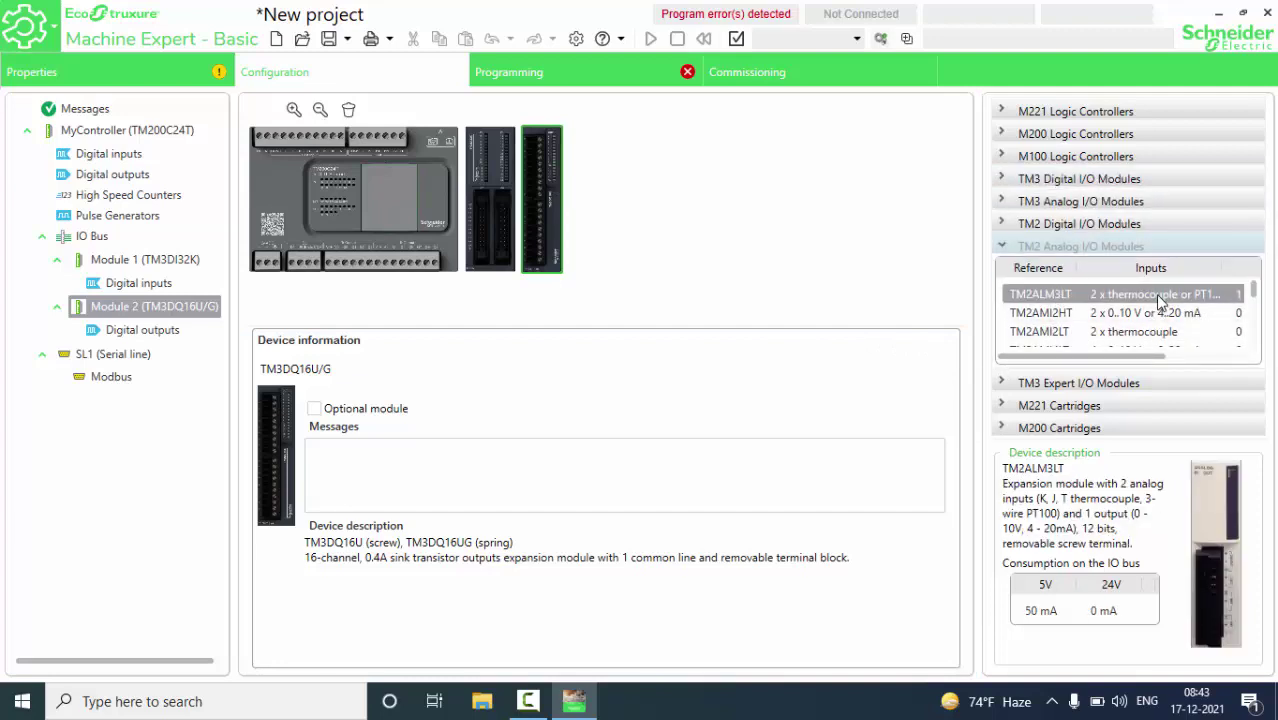
scroll(1162, 303, "down", 1)
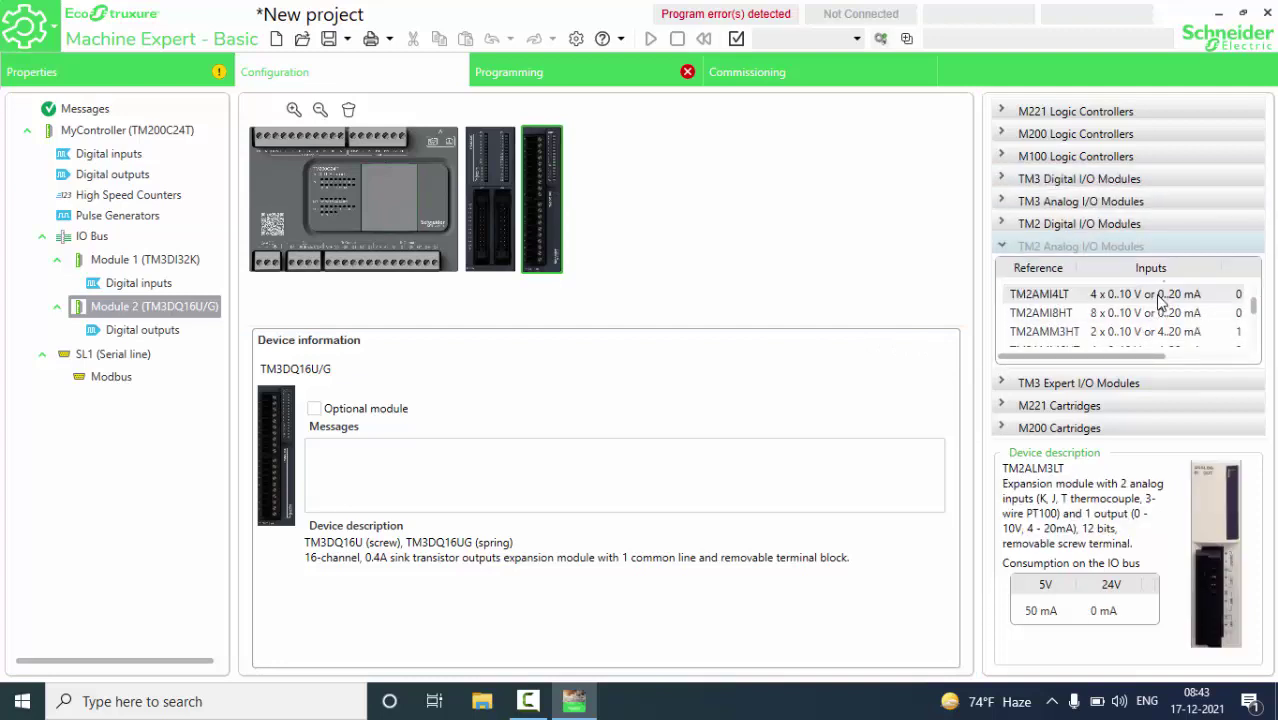
left_click(1058, 314)
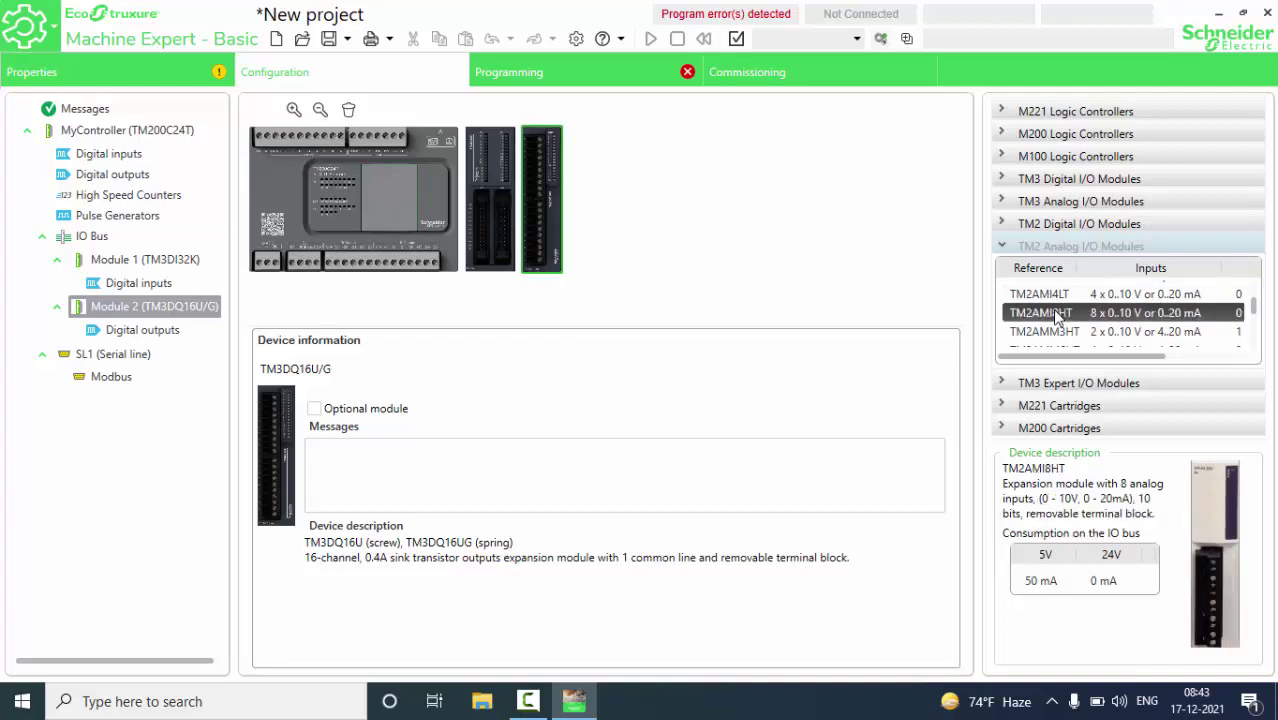
left_click_drag(1058, 316, 608, 177)
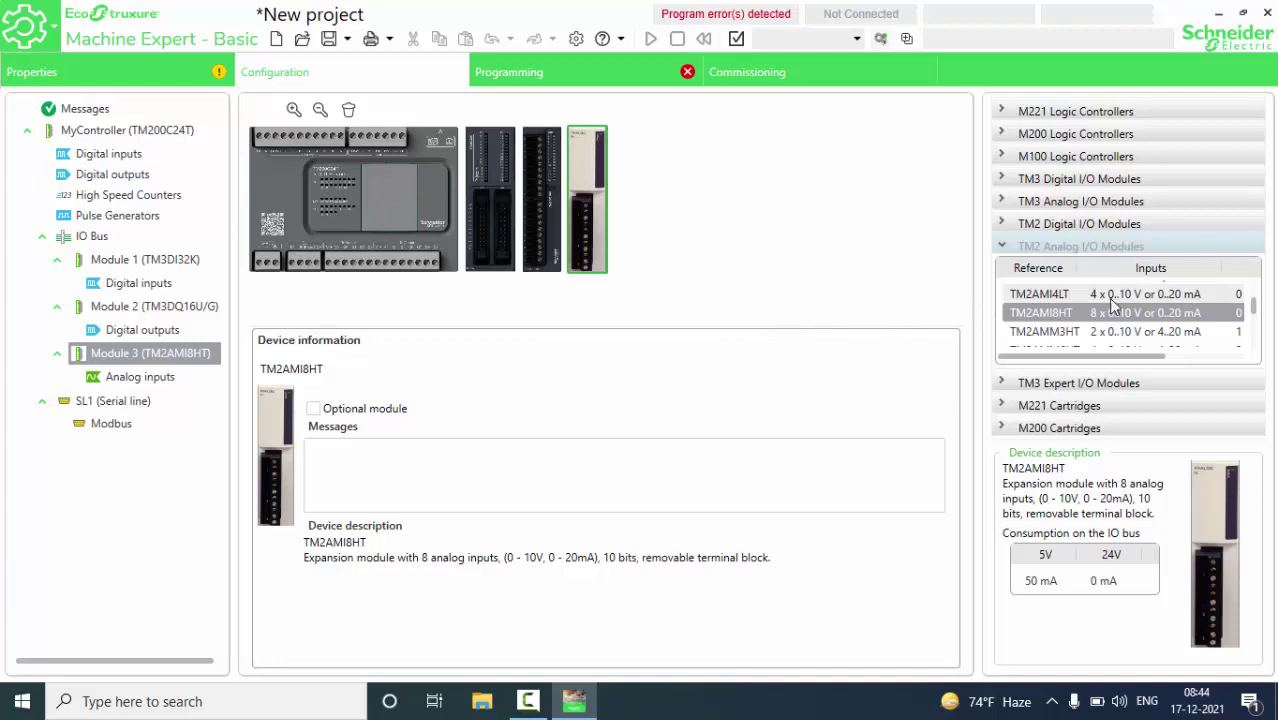
scroll(1112, 305, "down", 3)
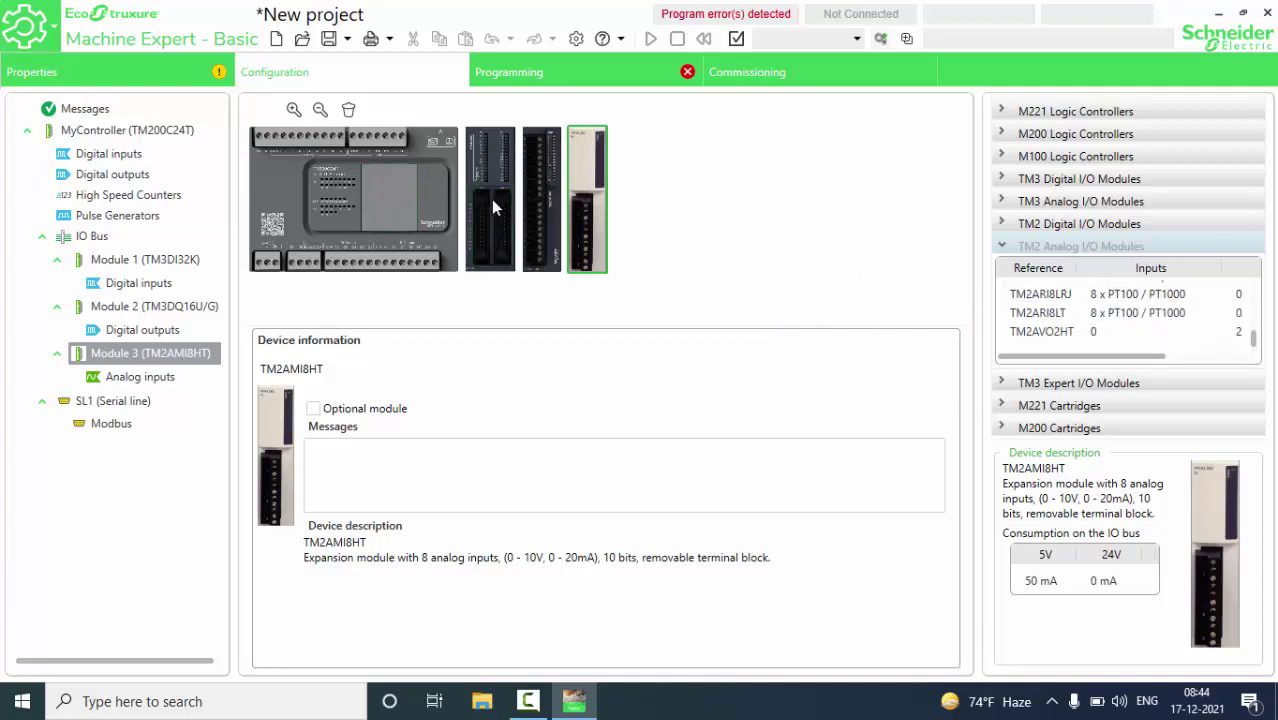
Examine the I/O addresses of the three expansion modules TM3DI32K, TM3DQ16U/G and TM2AMI8HT
left_click(496, 144)
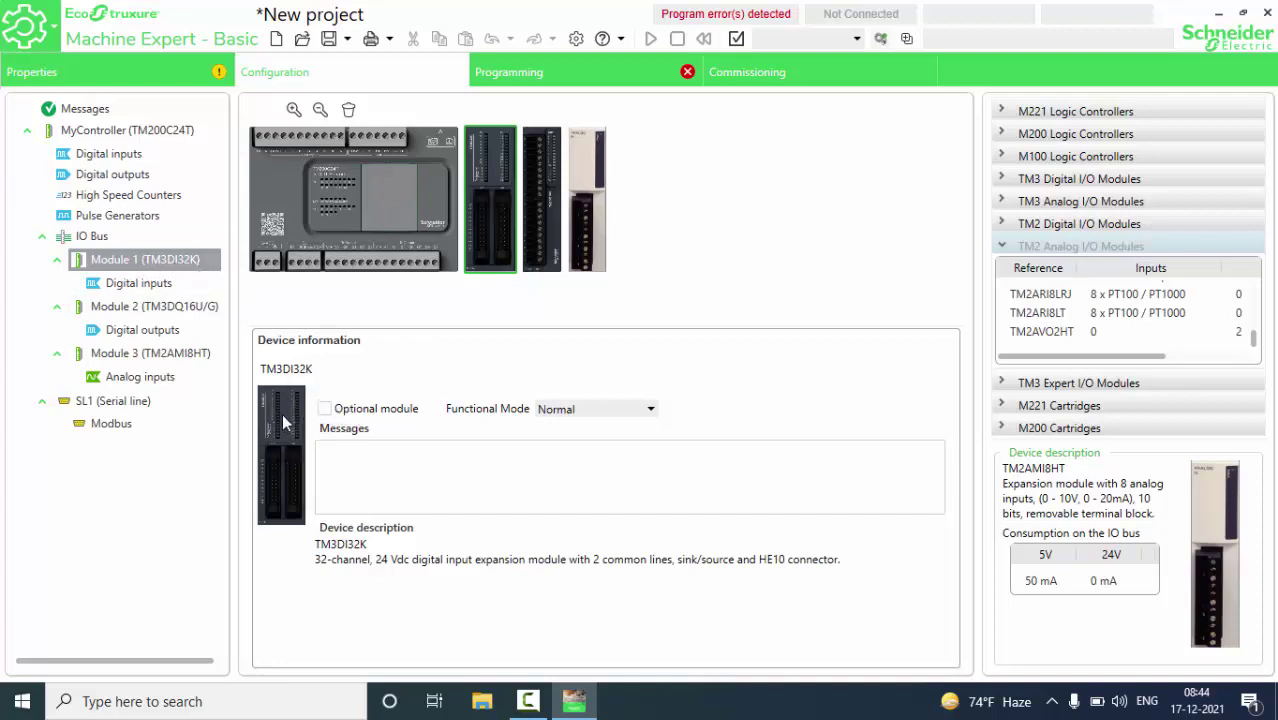
left_click(126, 287)
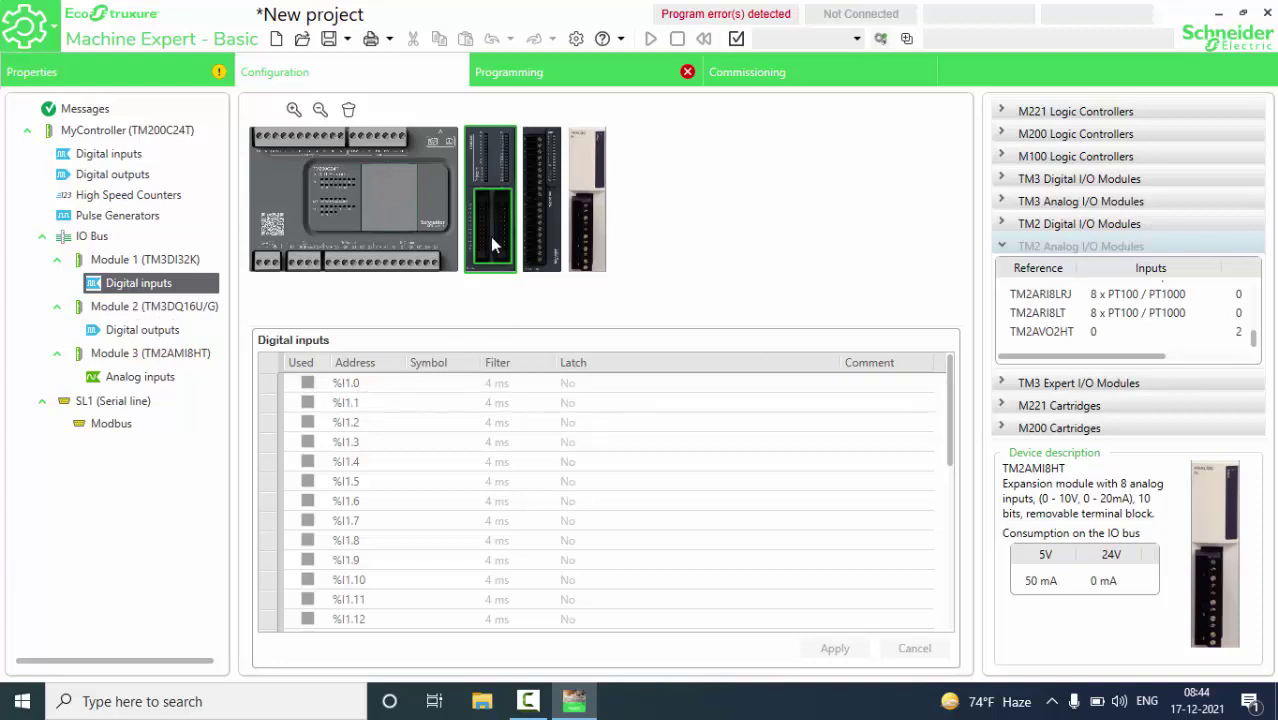
scroll(406, 451, "down", 6)
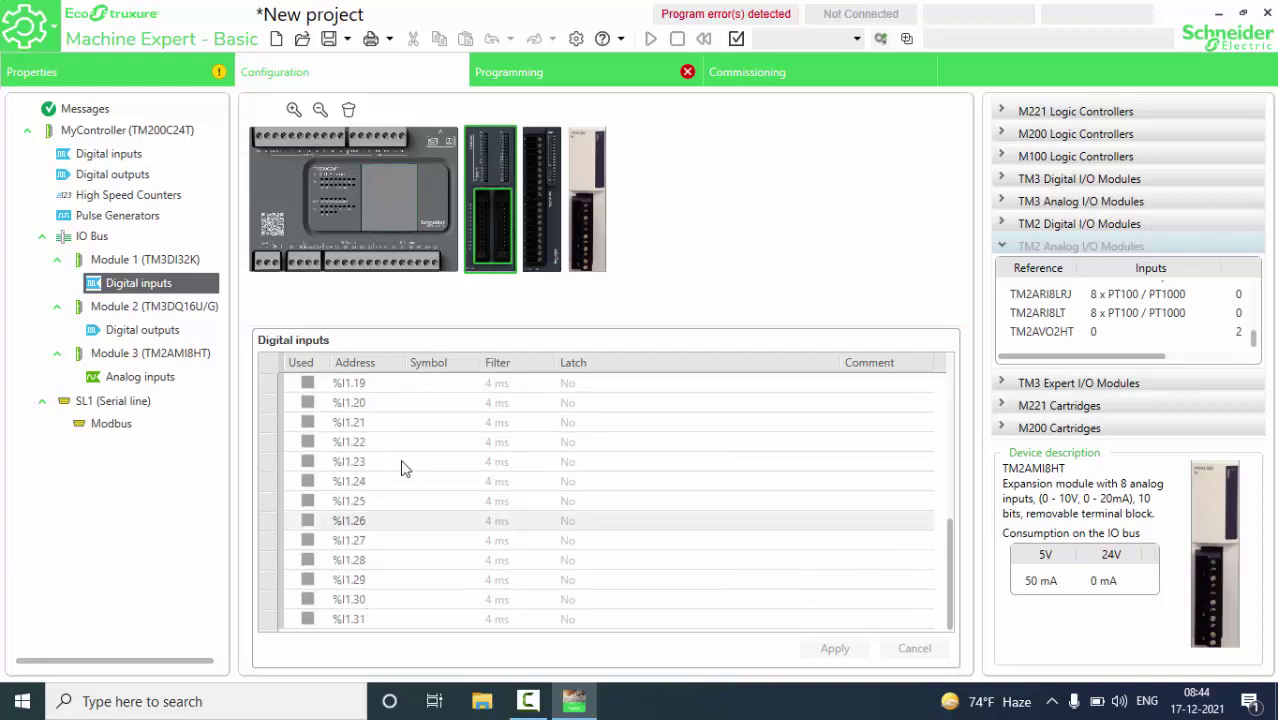
left_click(541, 243)
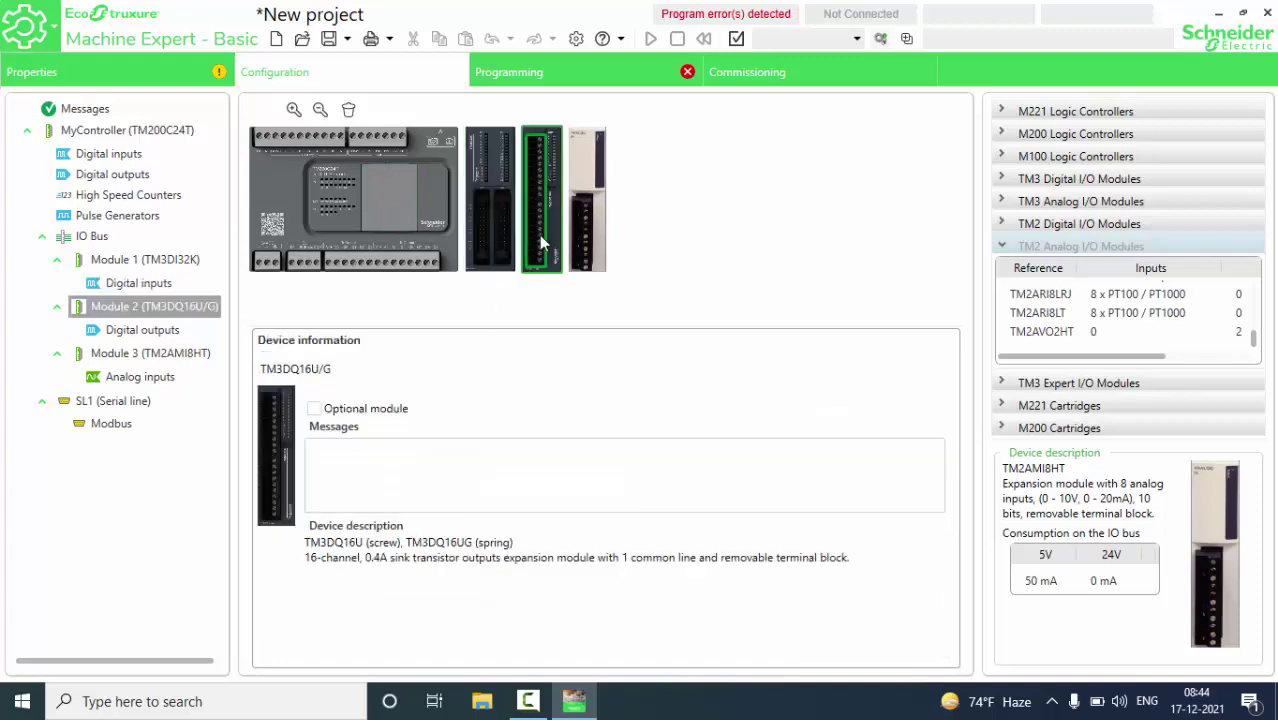
left_click(134, 330)
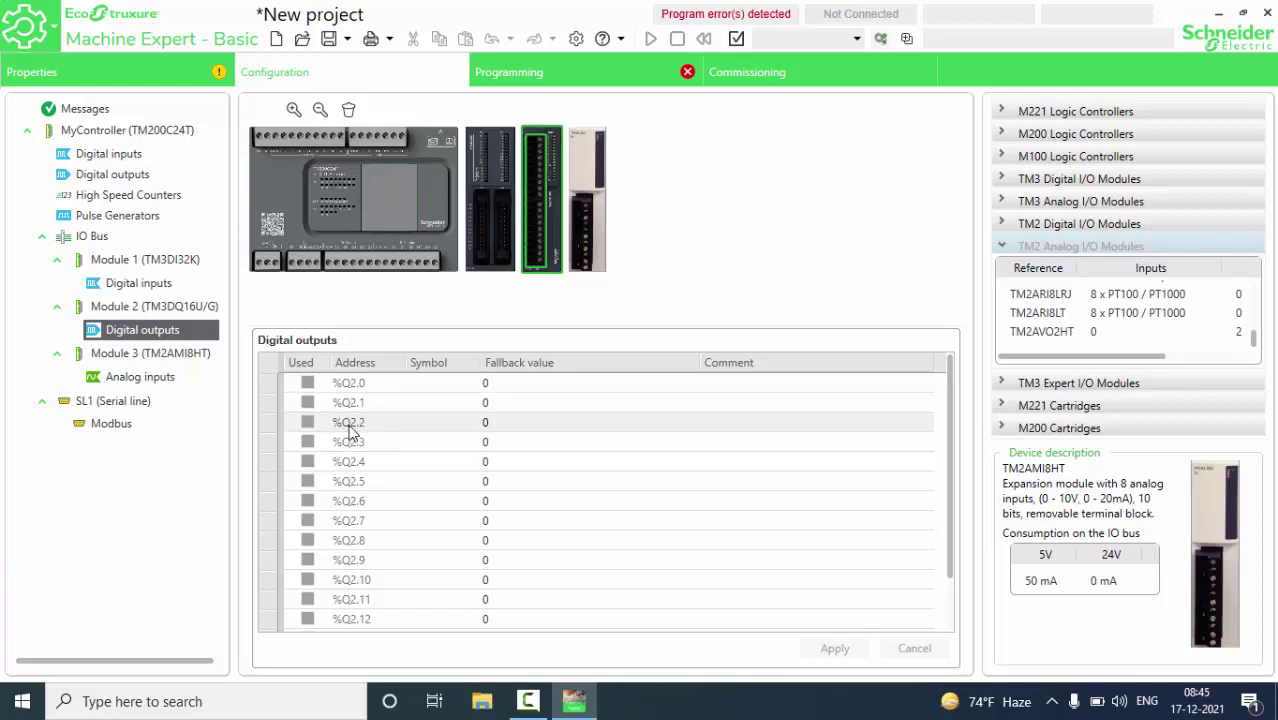
scroll(388, 441, "down", 1)
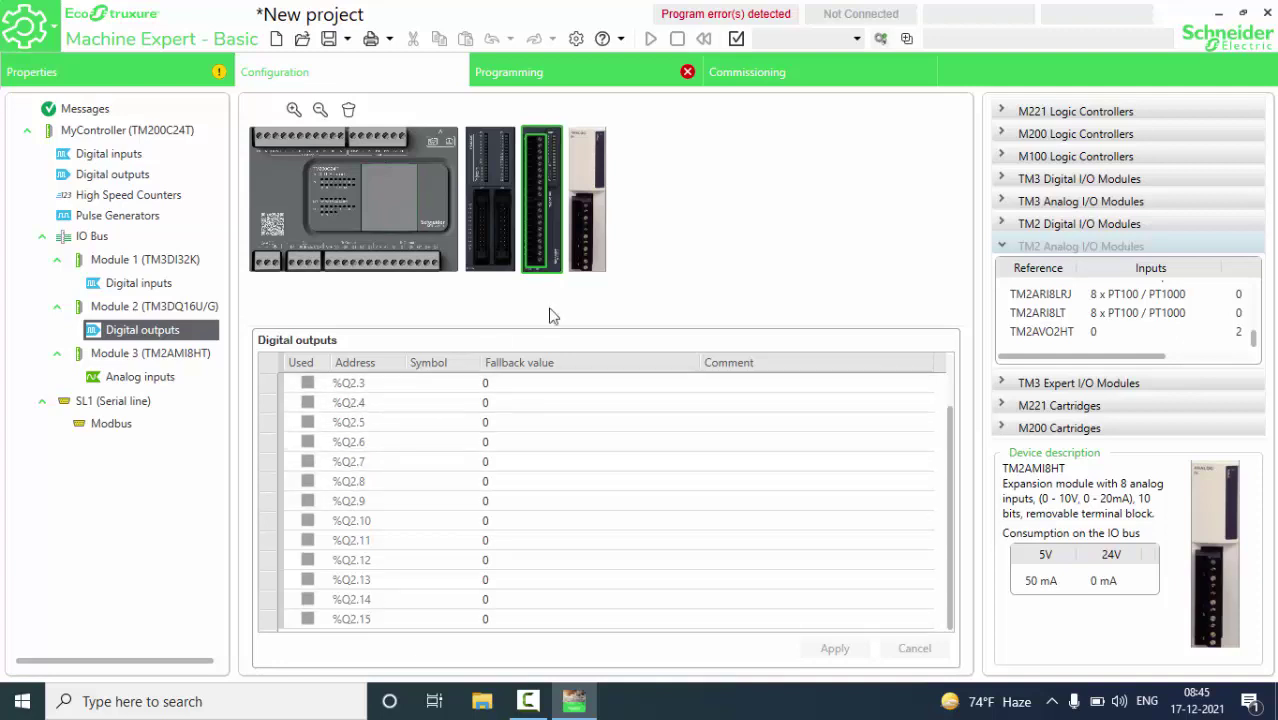
left_click(591, 250)
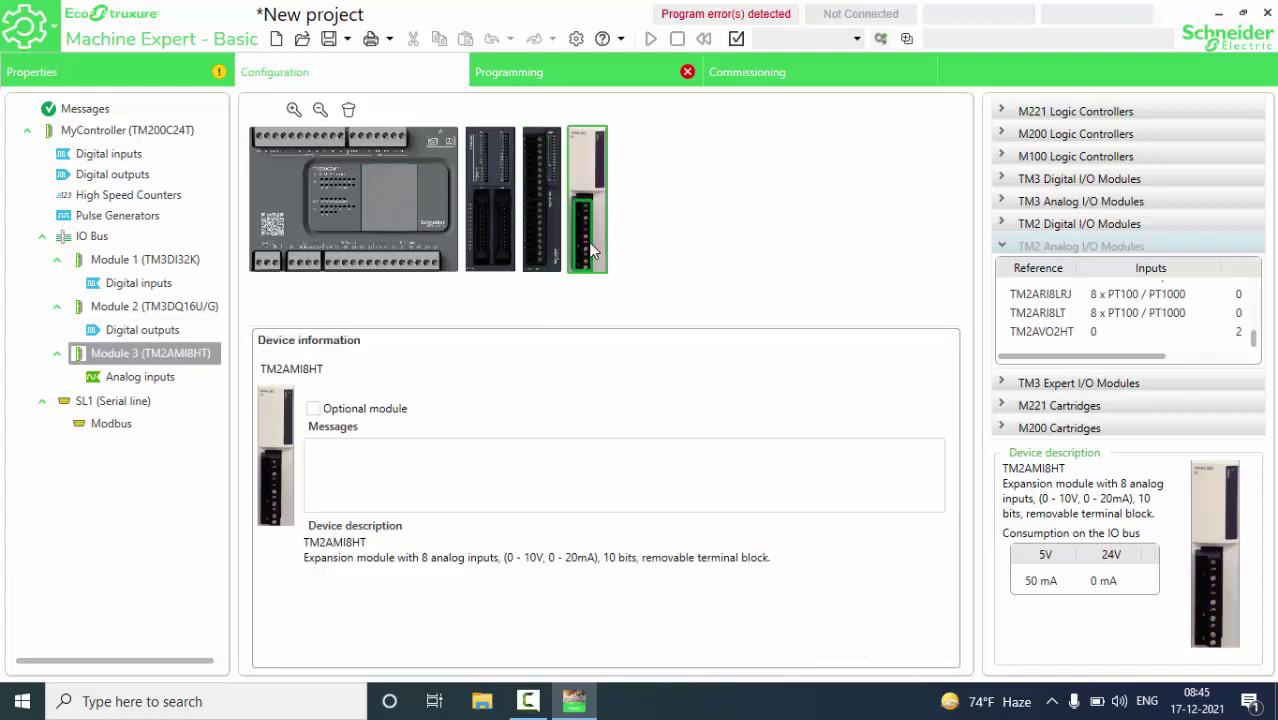
left_click(118, 386)
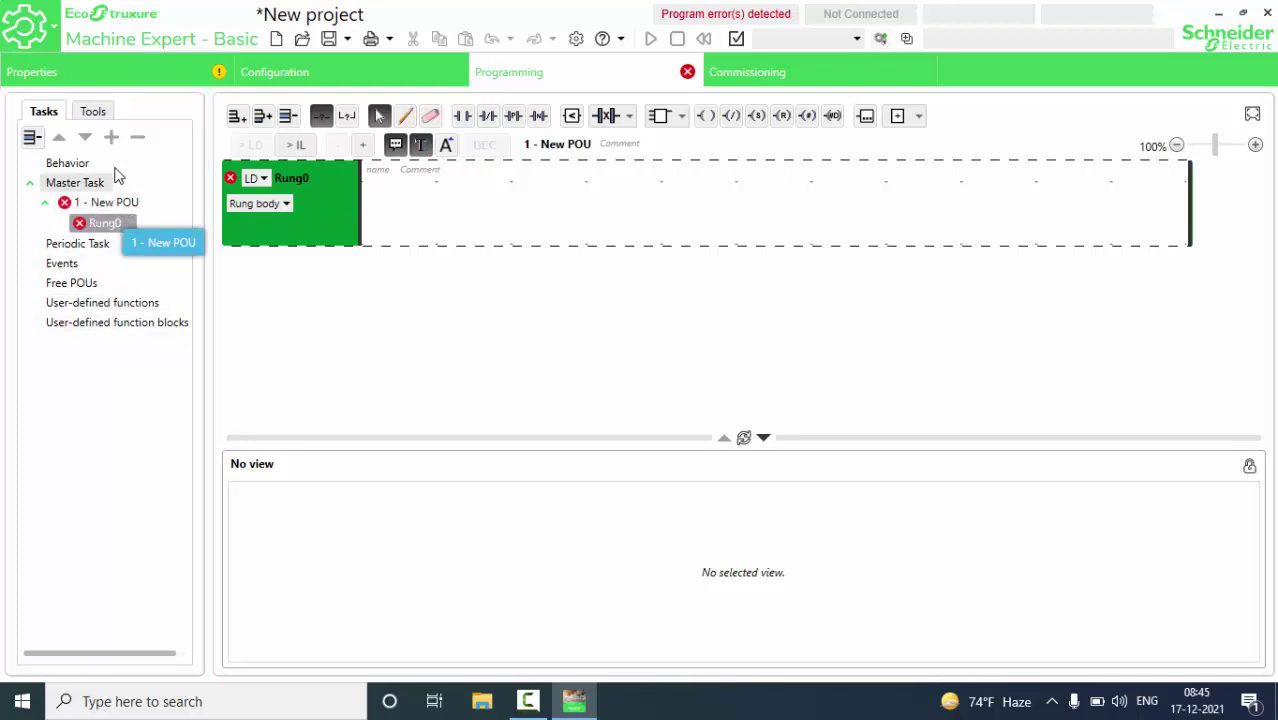
Examine the memory bit addresses among the program's memory objects, from the first to the last
left_click(96, 111)
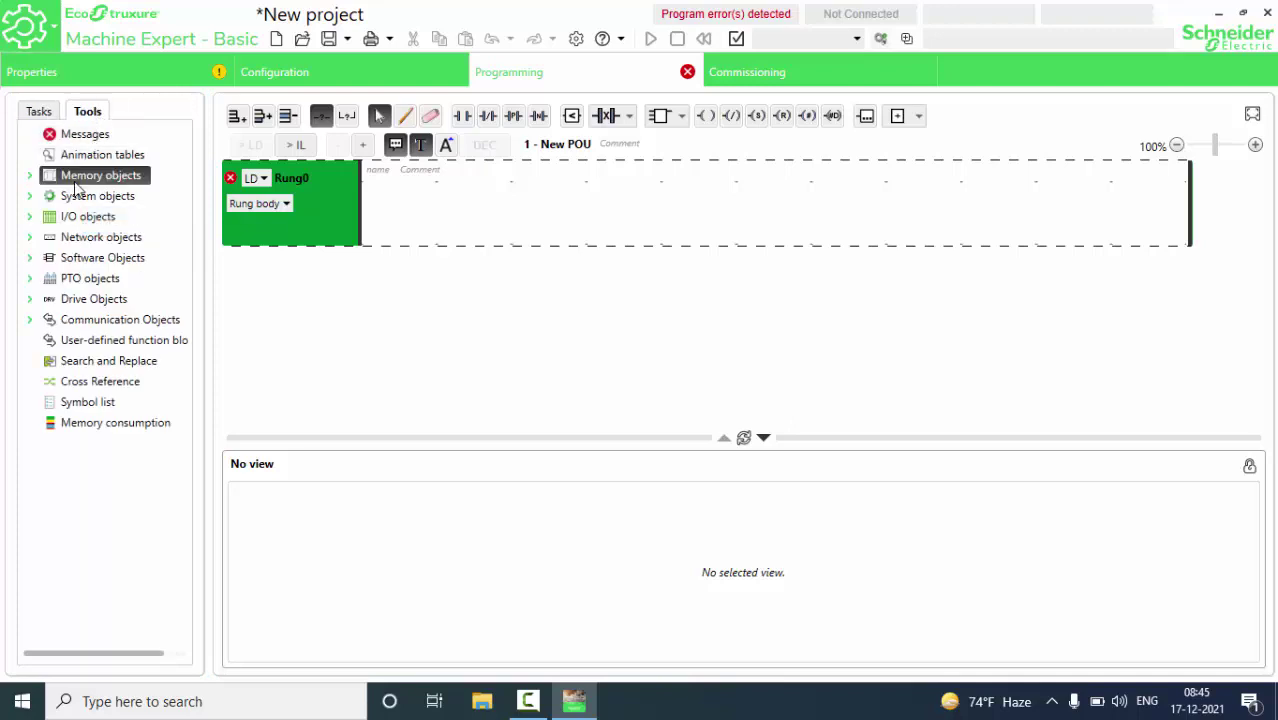
left_click(29, 178)
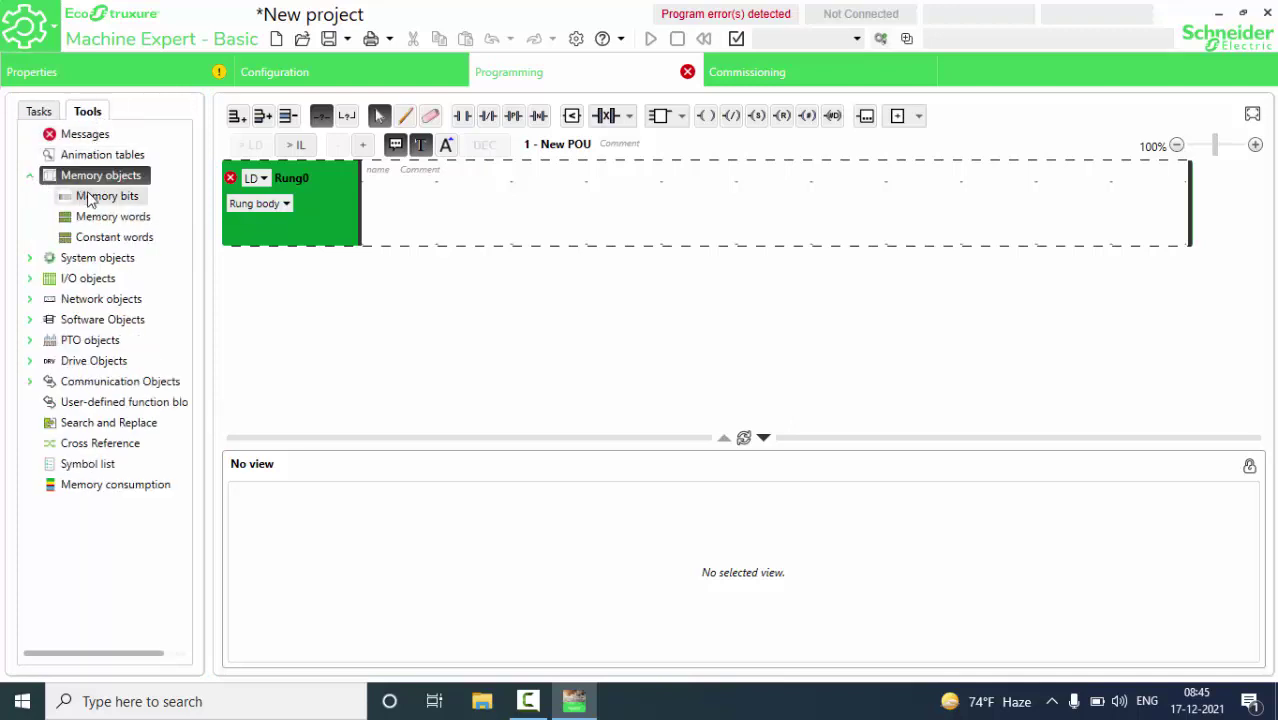
left_click(107, 196)
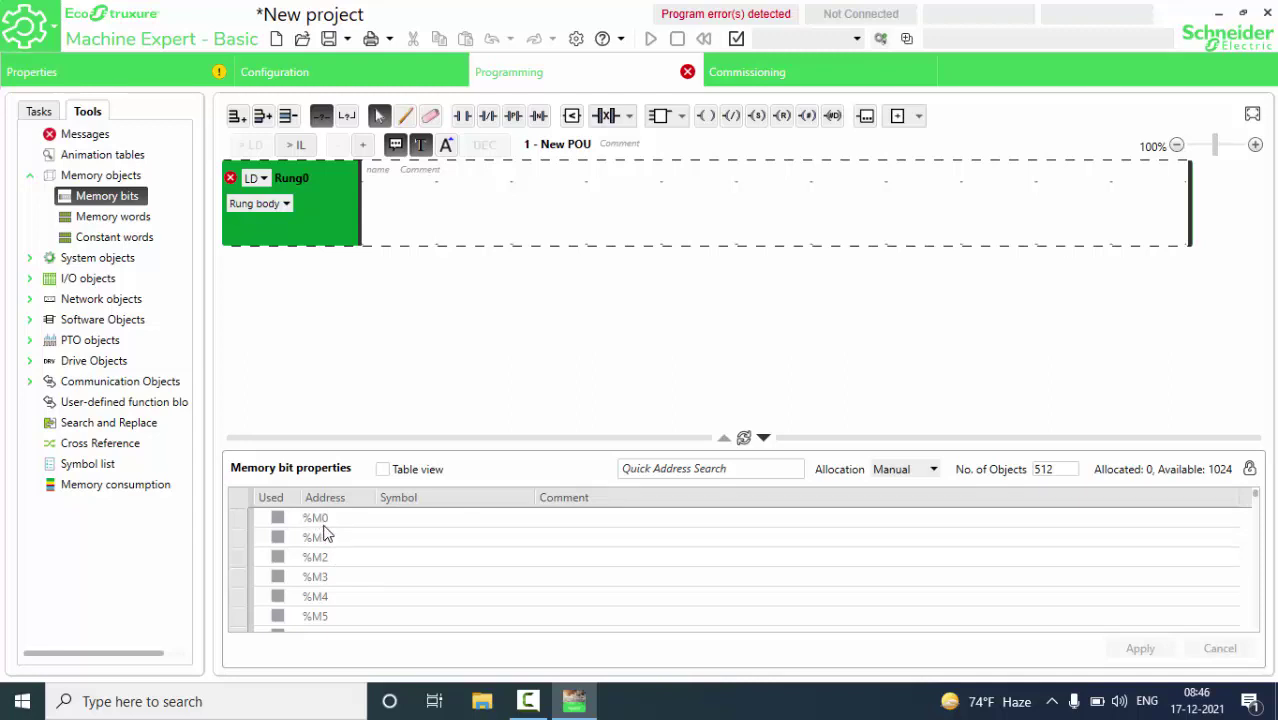
scroll(367, 580, "down", 4)
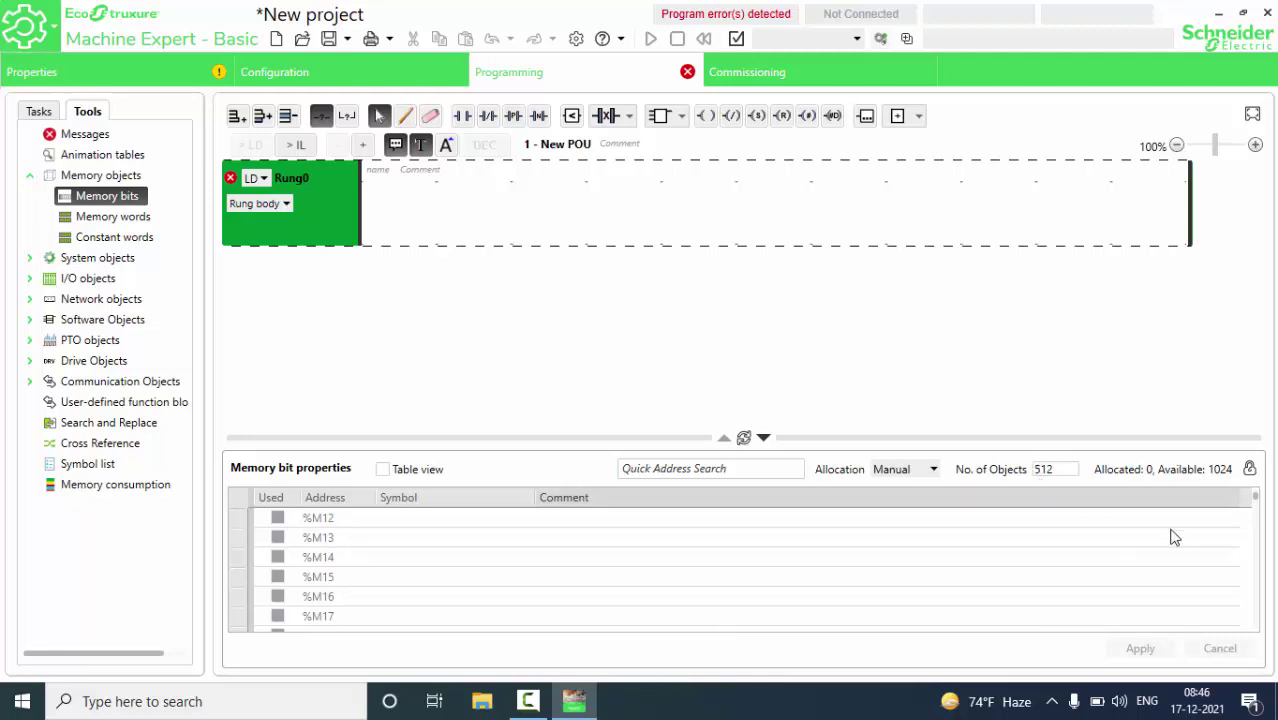
left_click_drag(1253, 540, 1257, 634)
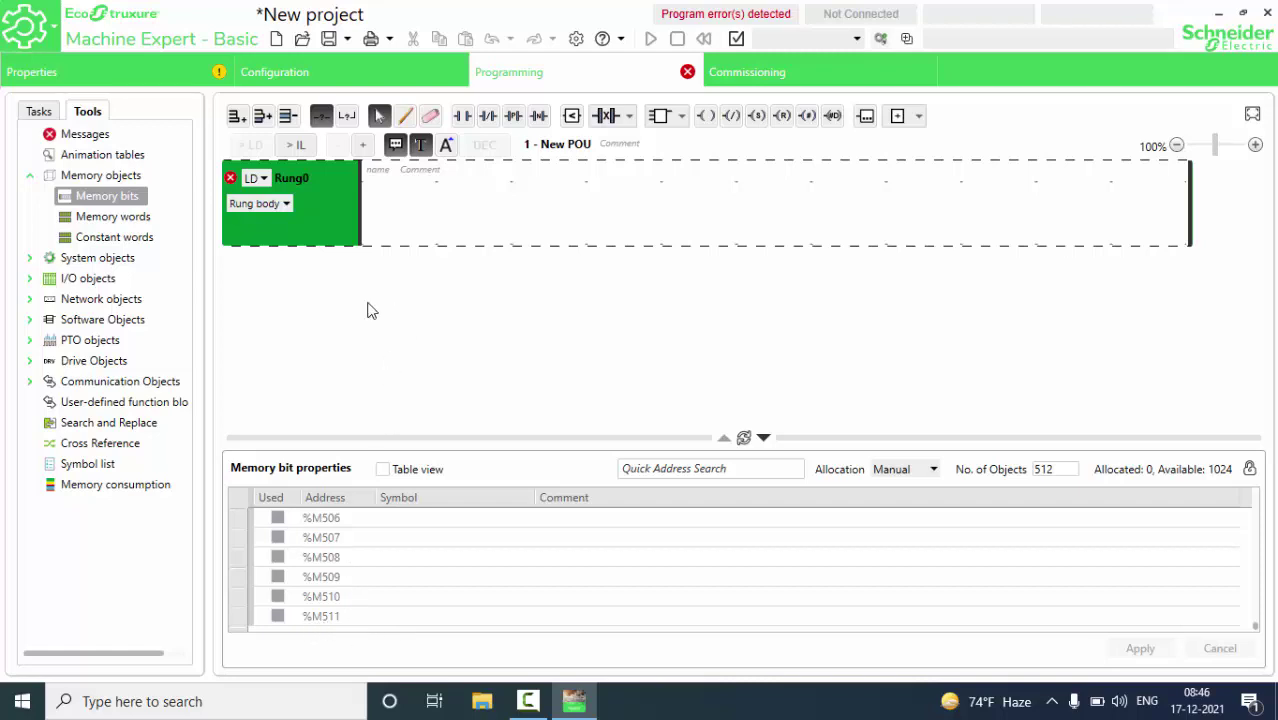
Examine the memory word addresses in the %MW, %MD and %MF formats
left_click(109, 220)
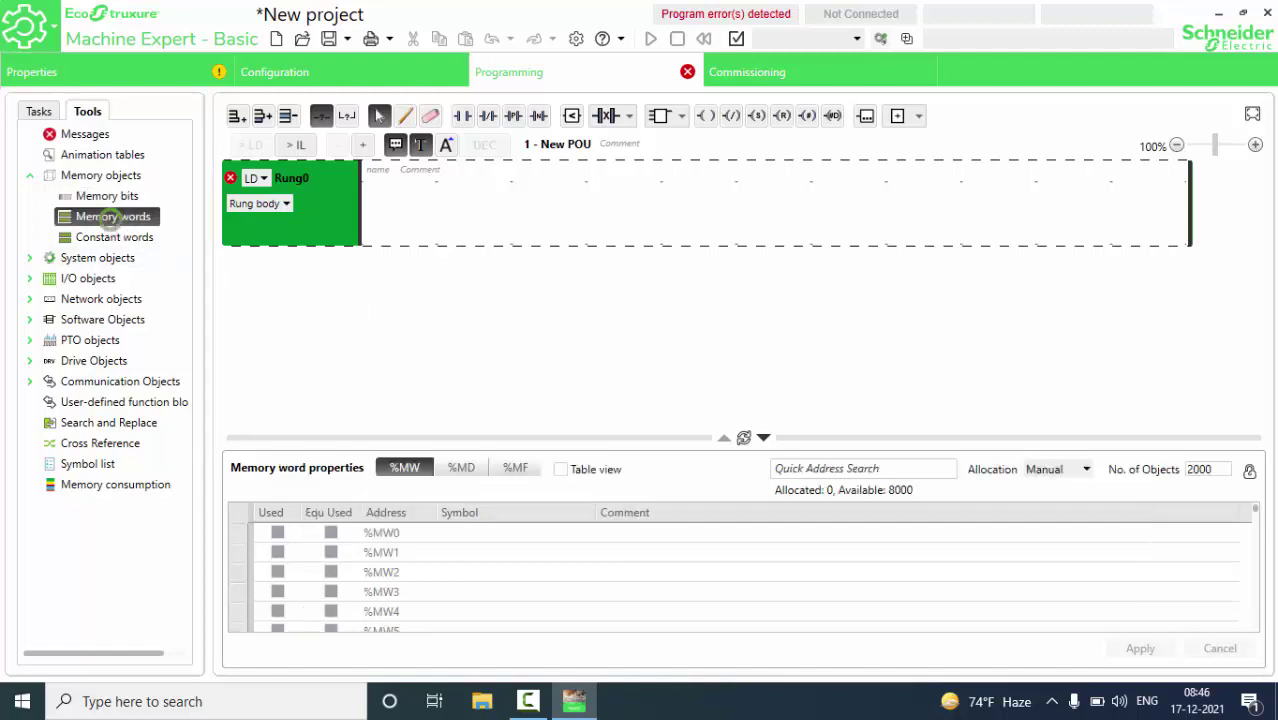
left_click(390, 539)
scroll(710, 582, "down", 7)
scroll(712, 582, "down", 3)
left_click(471, 474)
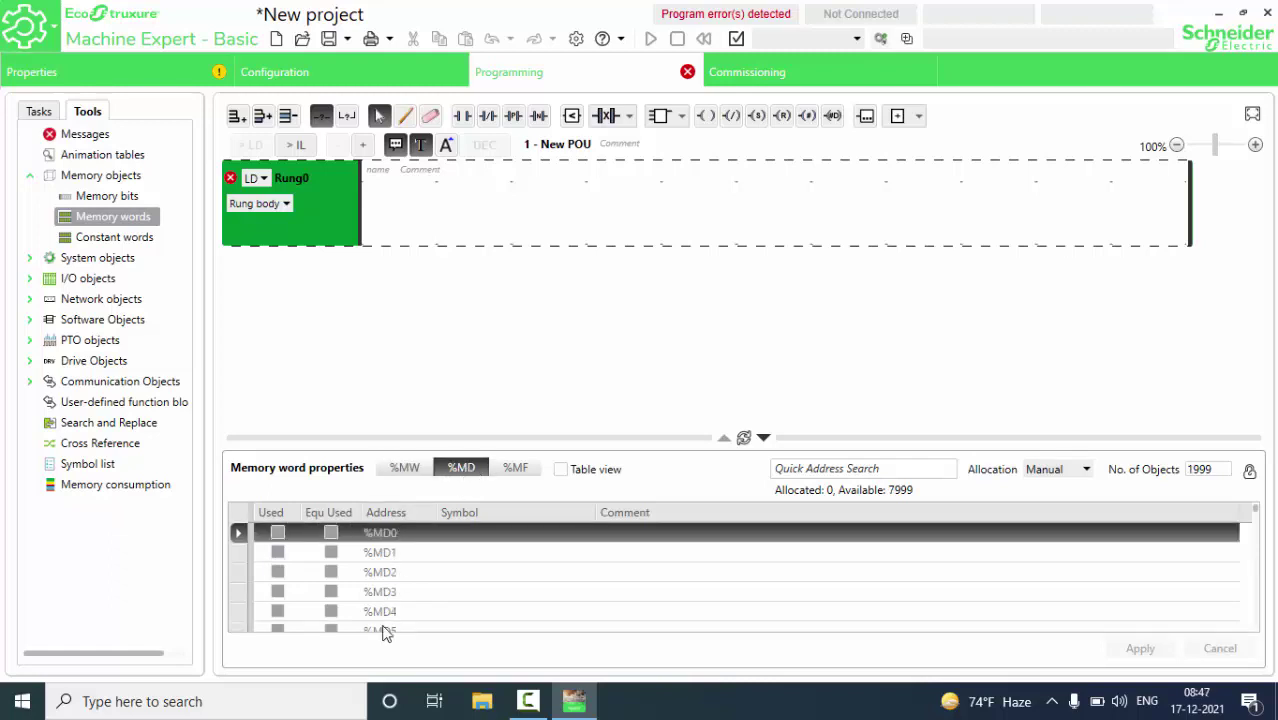
left_click(523, 472)
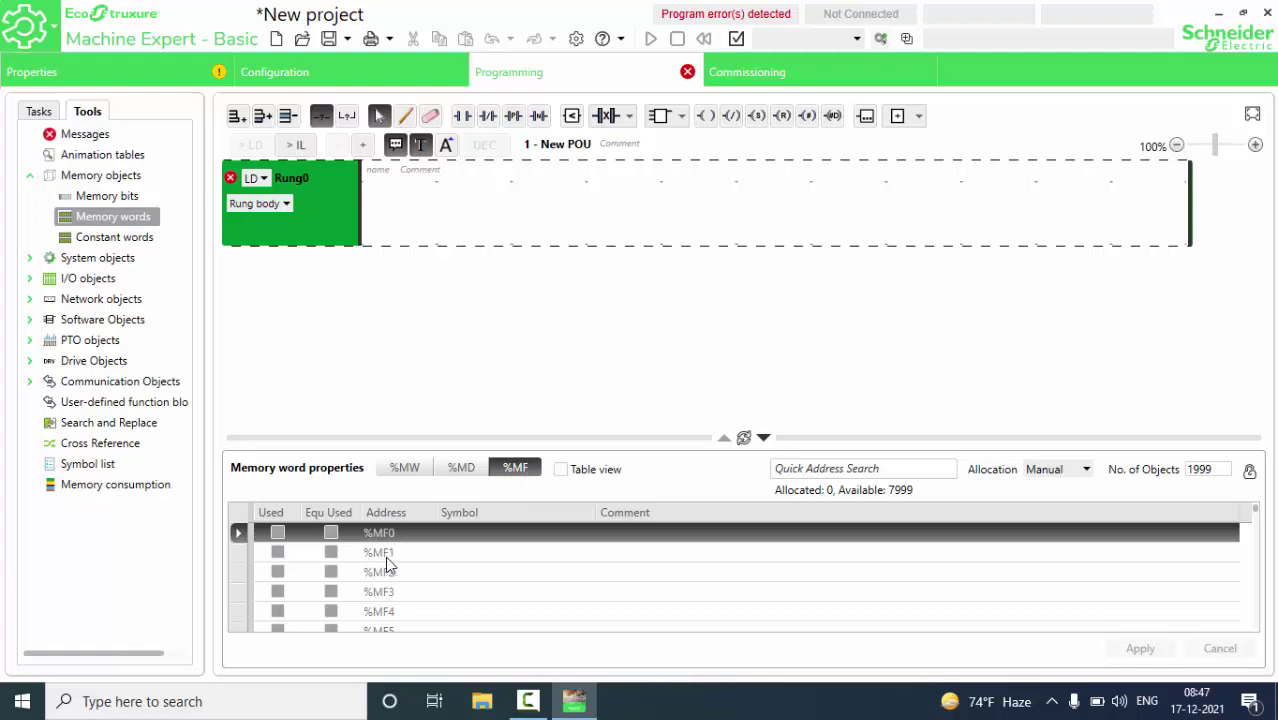
Examine the floating-point memory word addresses (%MF) and the constant word properties among the memory objects
scroll(419, 608, "down", 2)
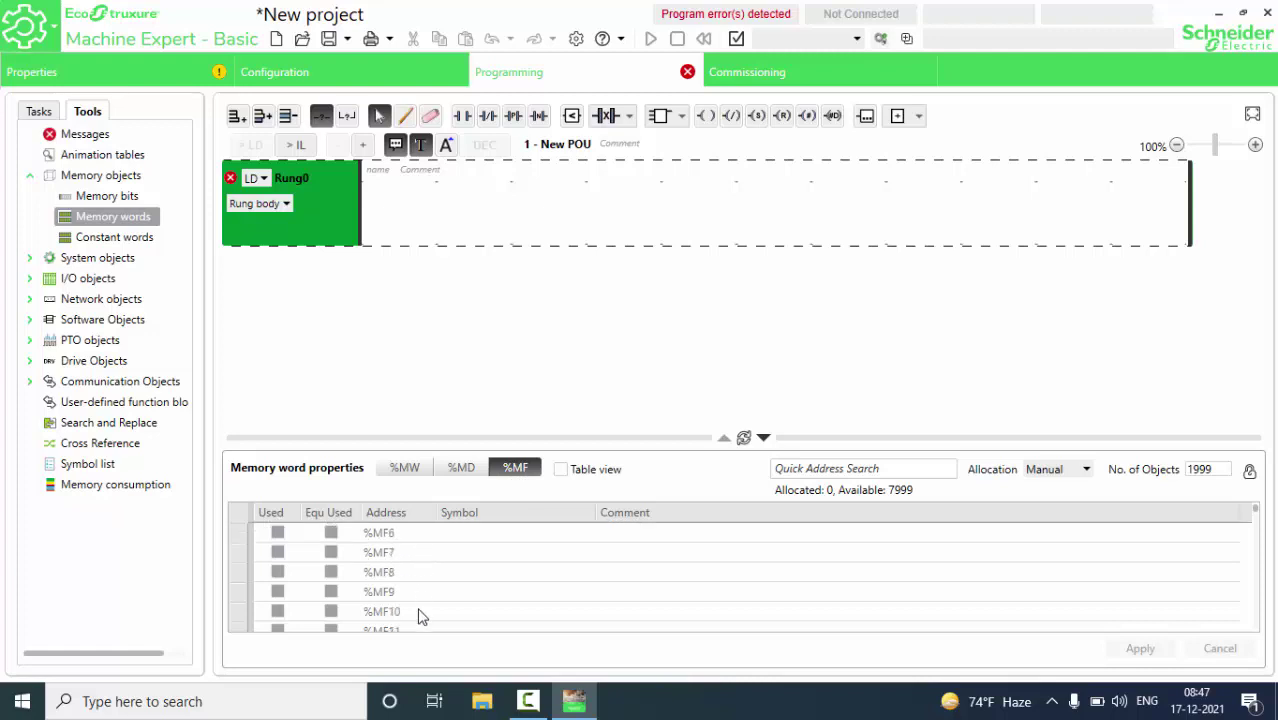
left_click(392, 598)
left_click(393, 612)
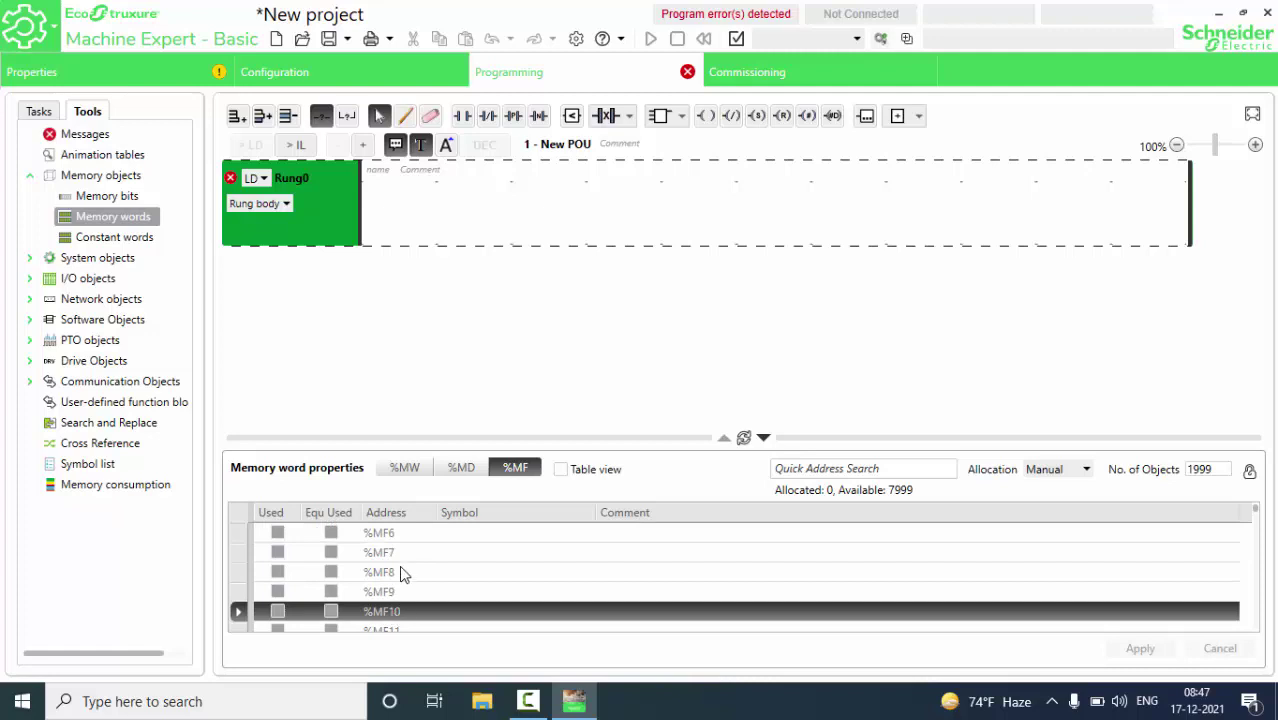
scroll(399, 565, "down", 1)
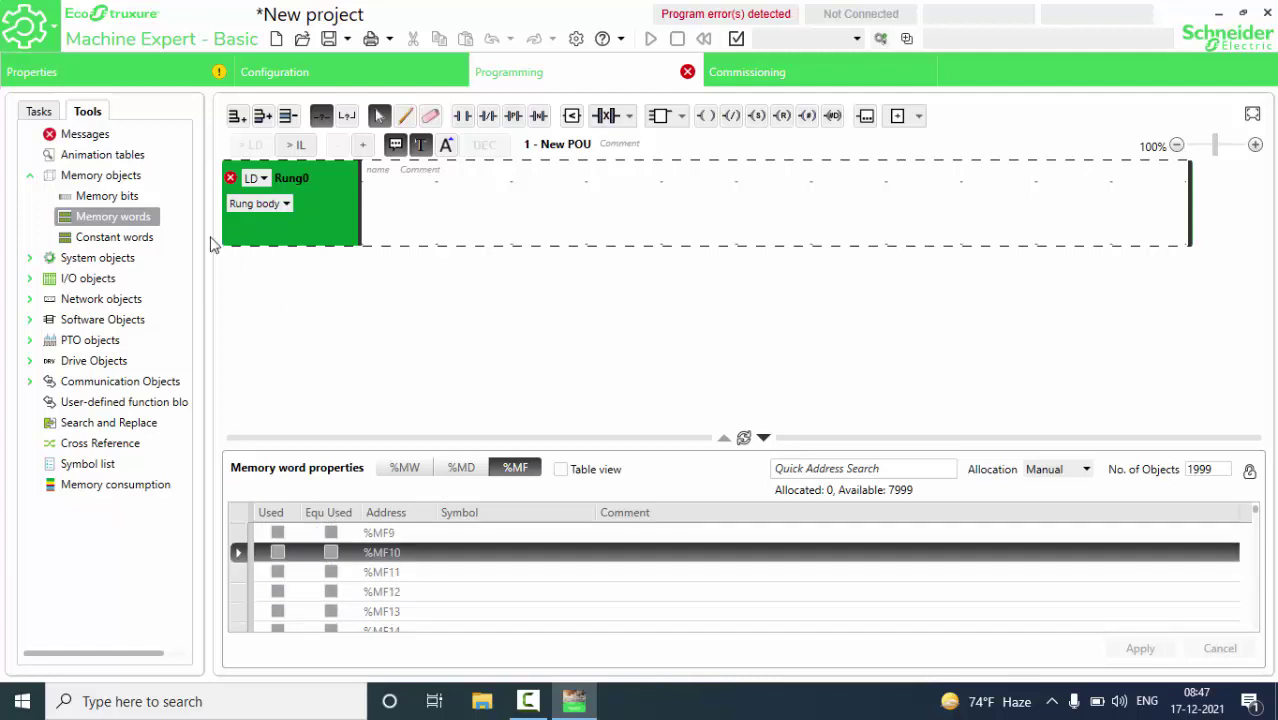
left_click(126, 236)
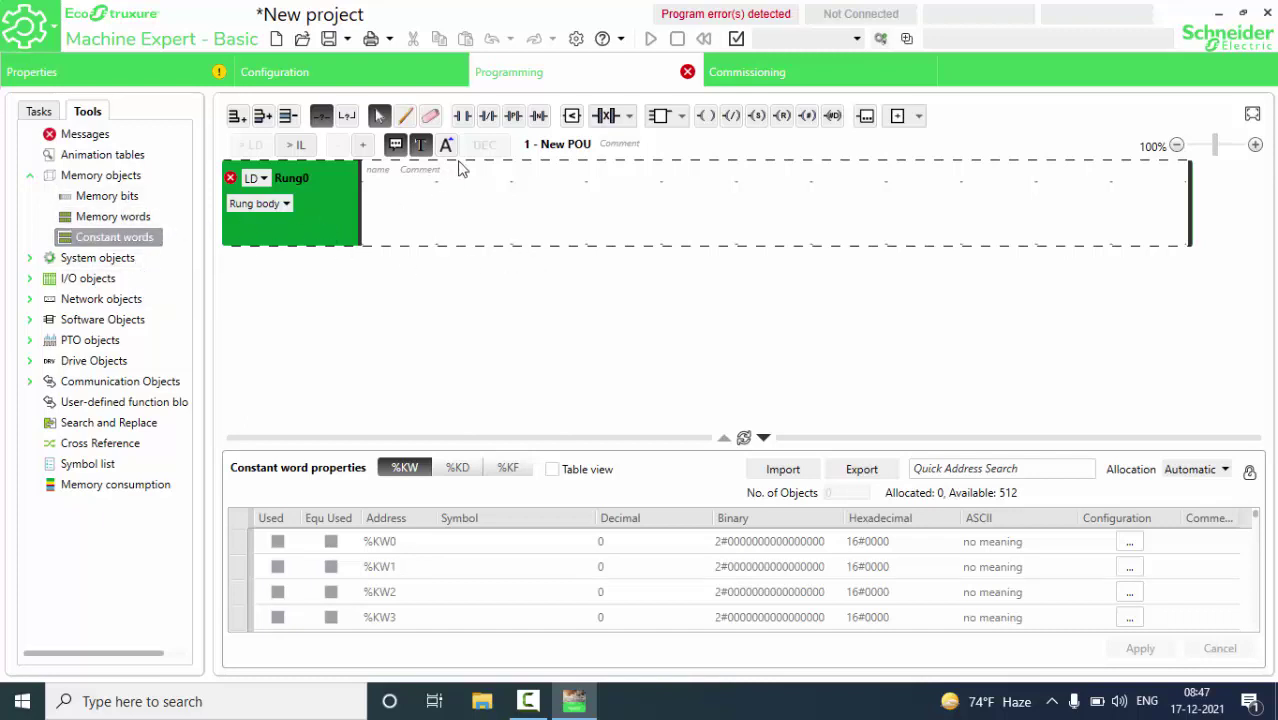
Insert a normally open contact at the start of Rung0 and assign it the address %M500
left_click(463, 116)
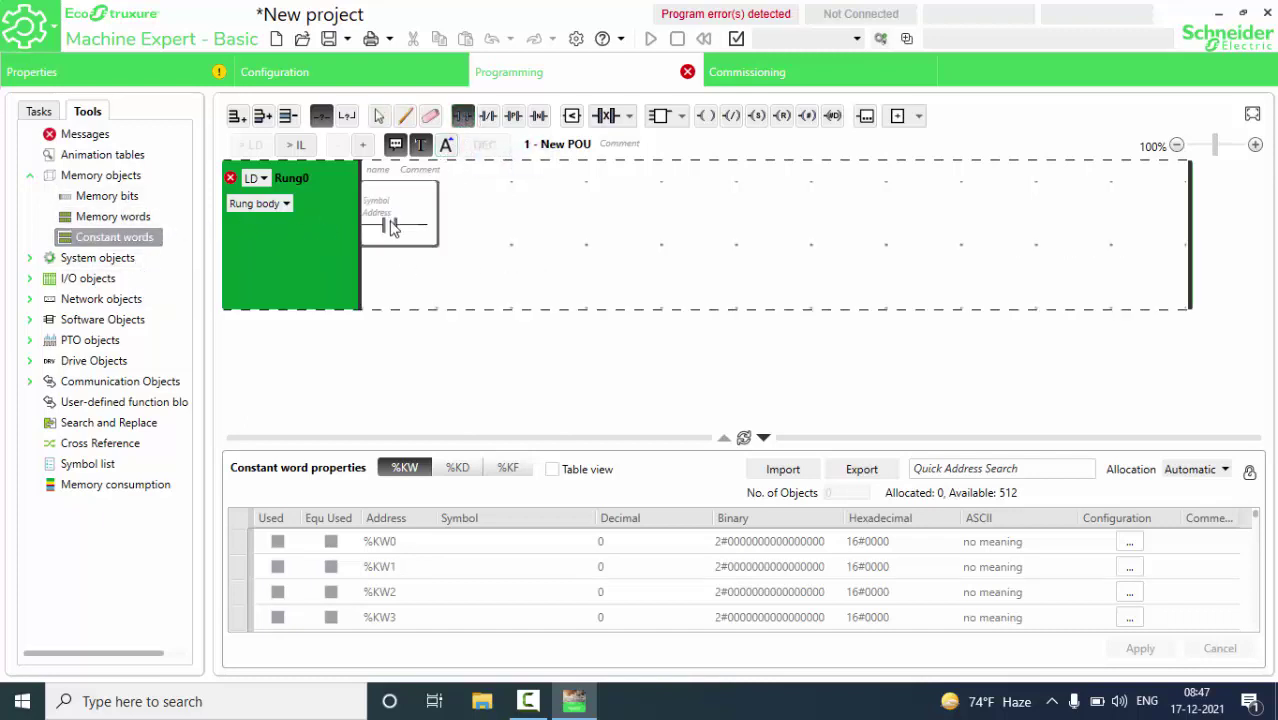
left_click(392, 228)
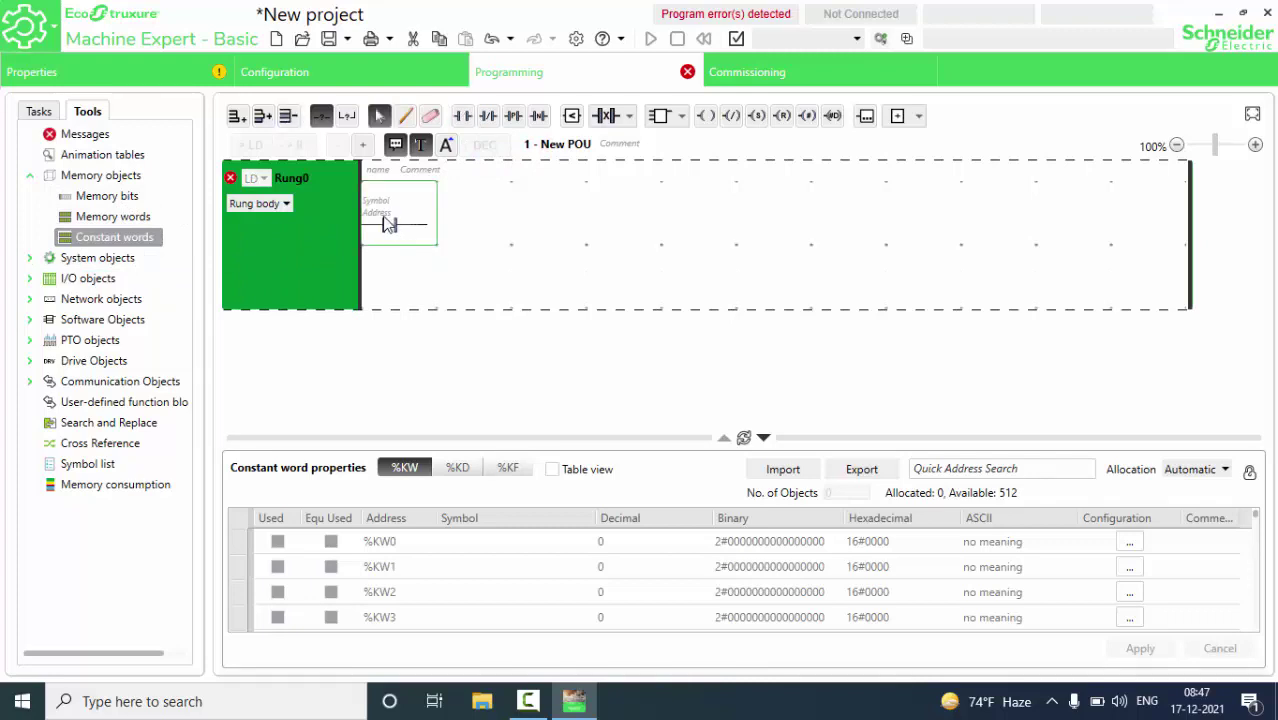
double_click(392, 213)
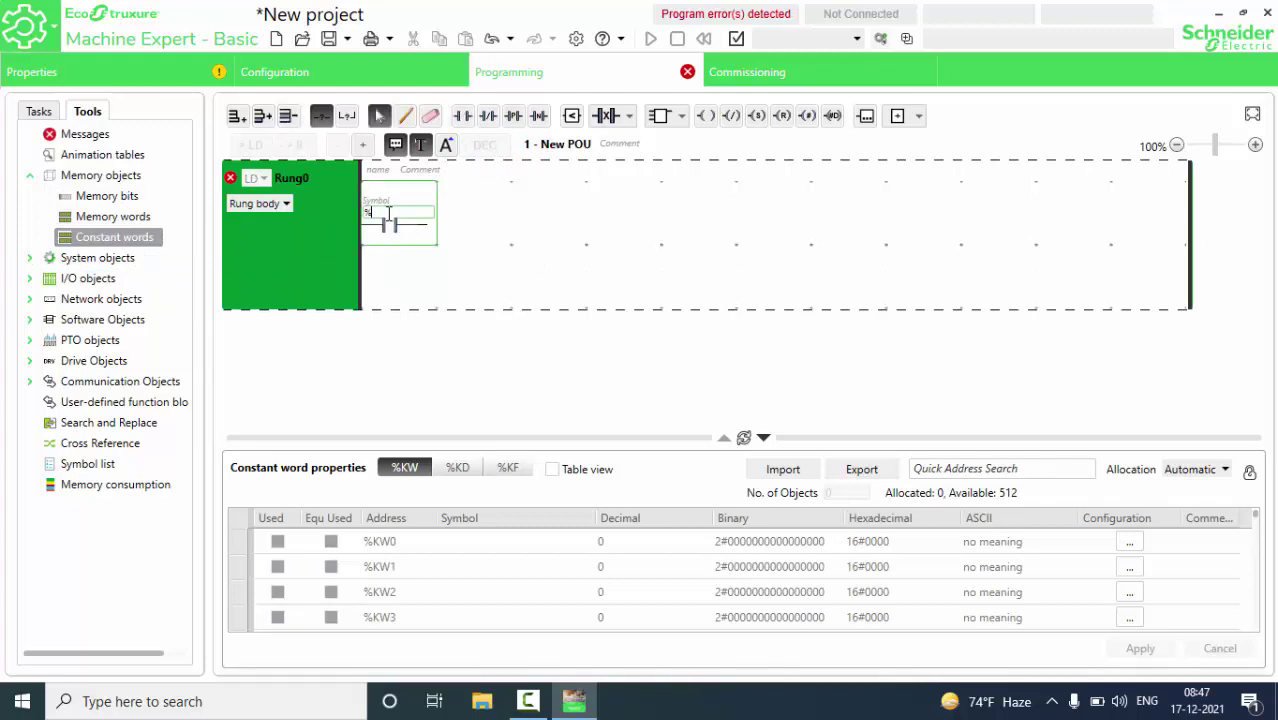
type("%M")
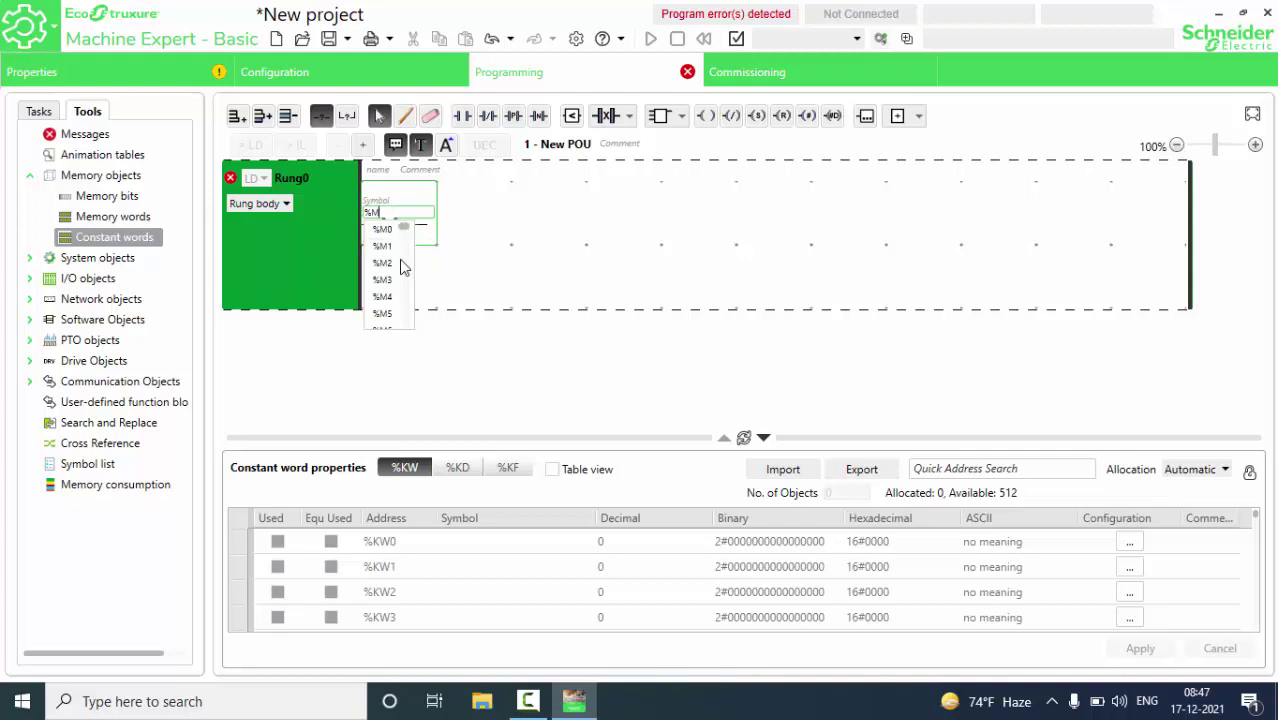
scroll(403, 266, "down", 10)
type("500")
key("Return")
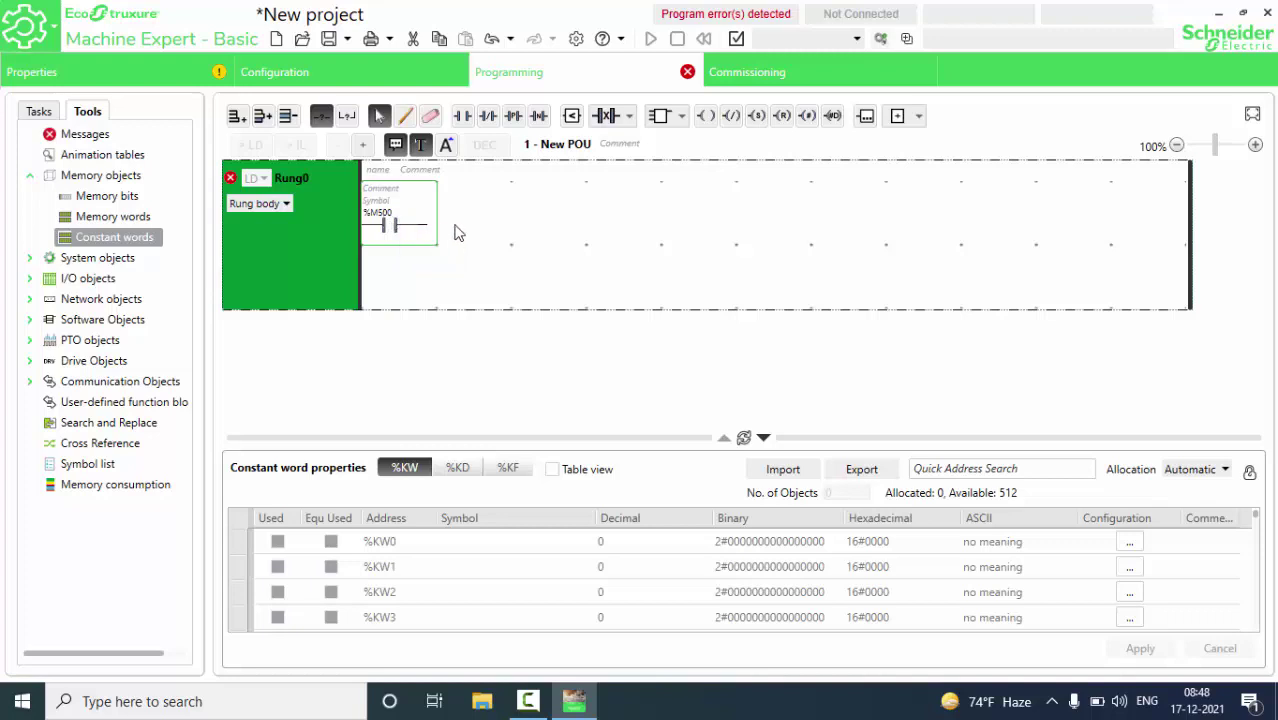
Add a comparison block after the %M500 contact in Rung0 with the expression %MW10 > 100
left_click(577, 120)
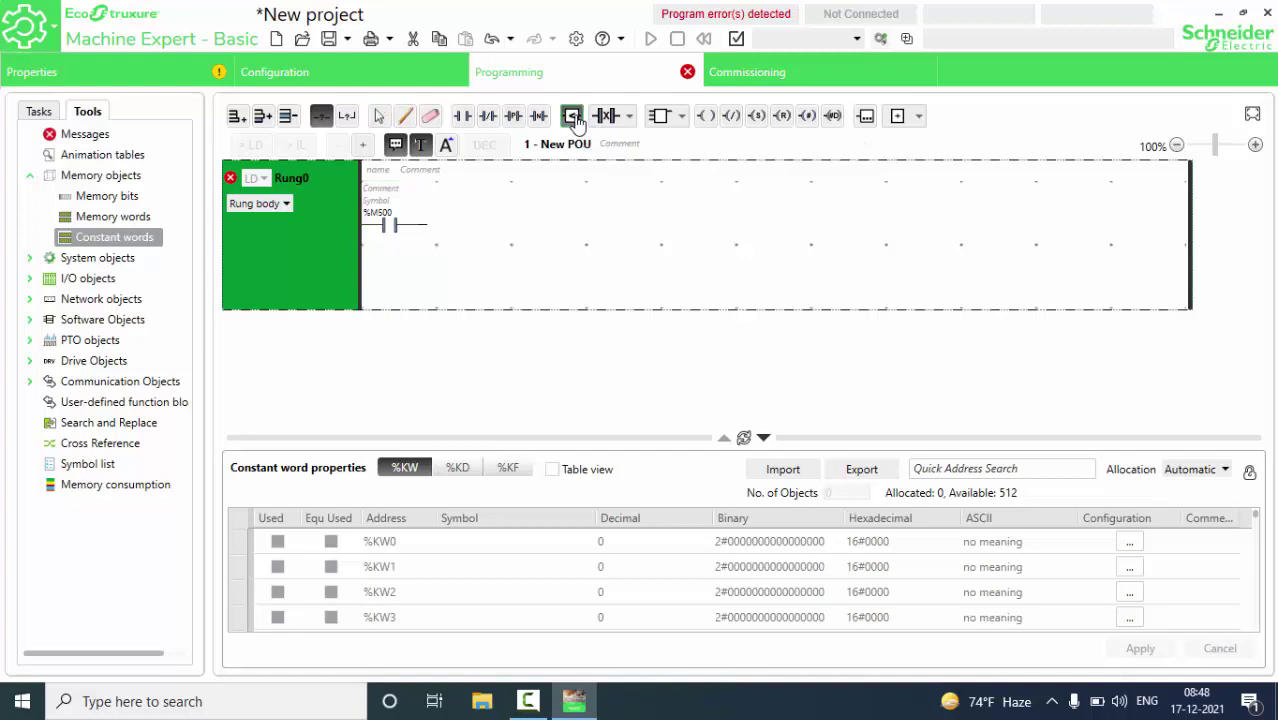
left_click(558, 220)
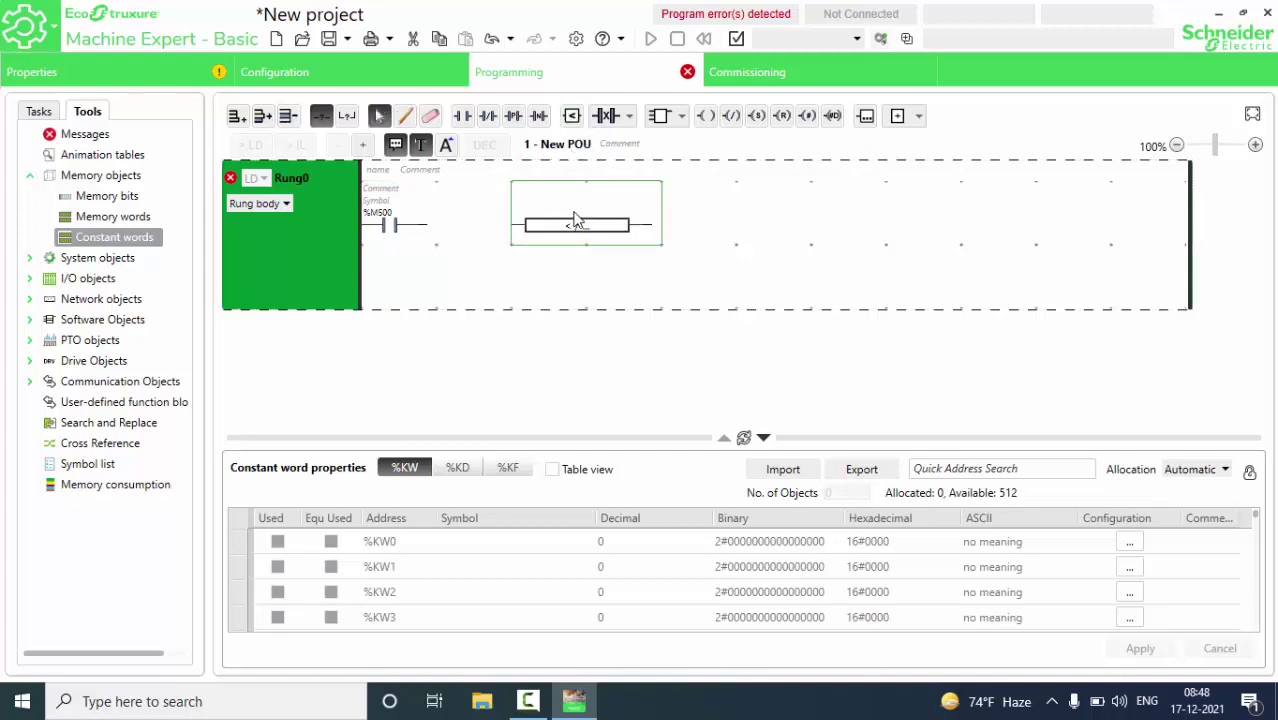
left_click(621, 212)
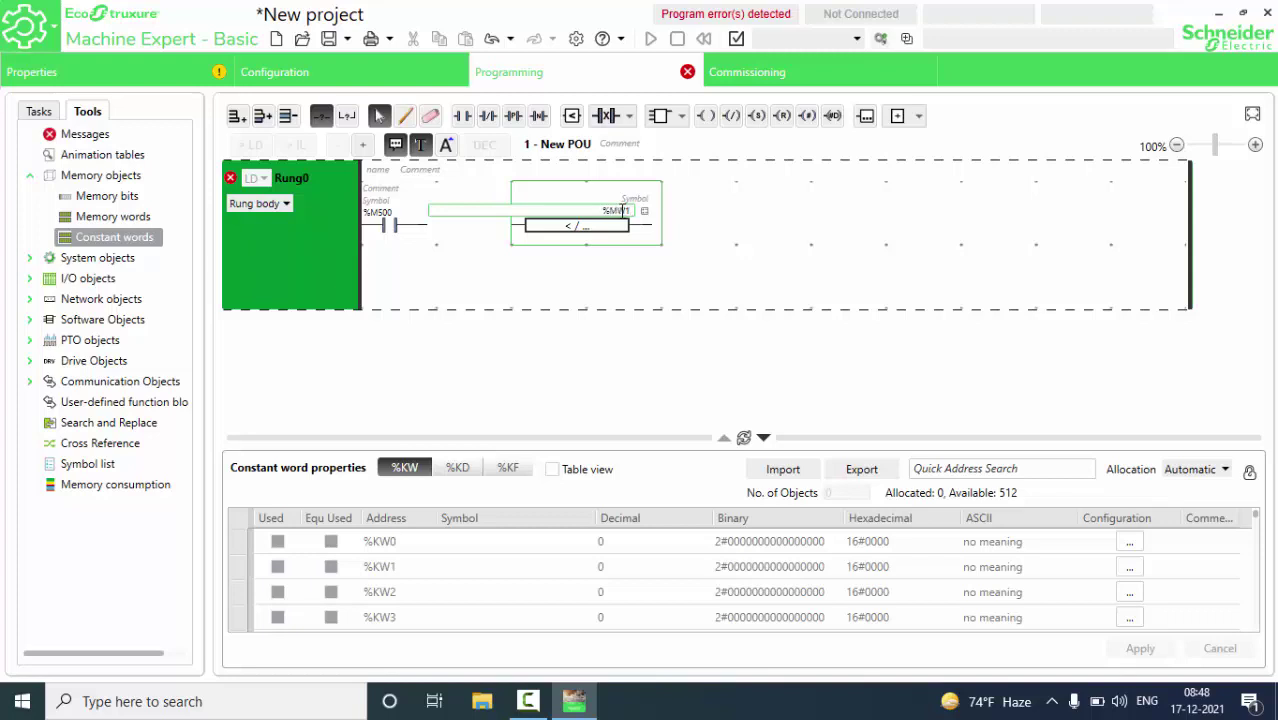
type("%MW10 > 100")
key("Return")
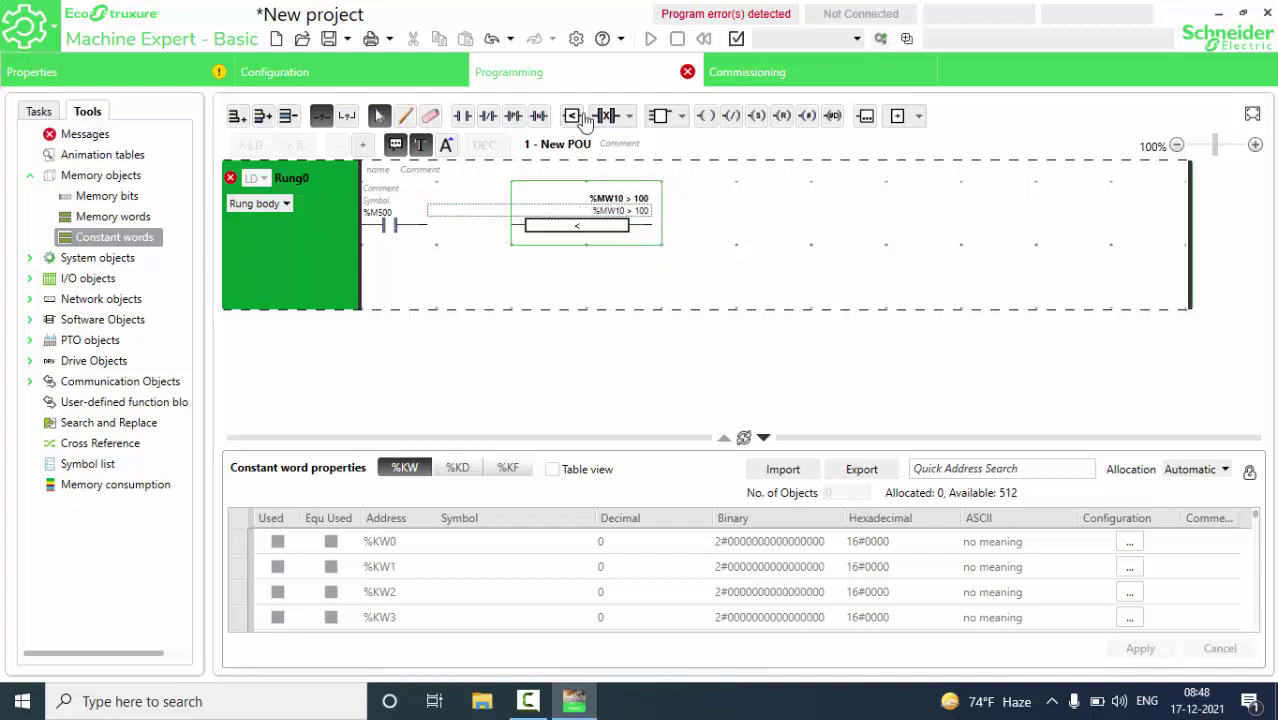
Place an output coil at the end of Rung0 and assign it the address %Q0.1
left_click(706, 116)
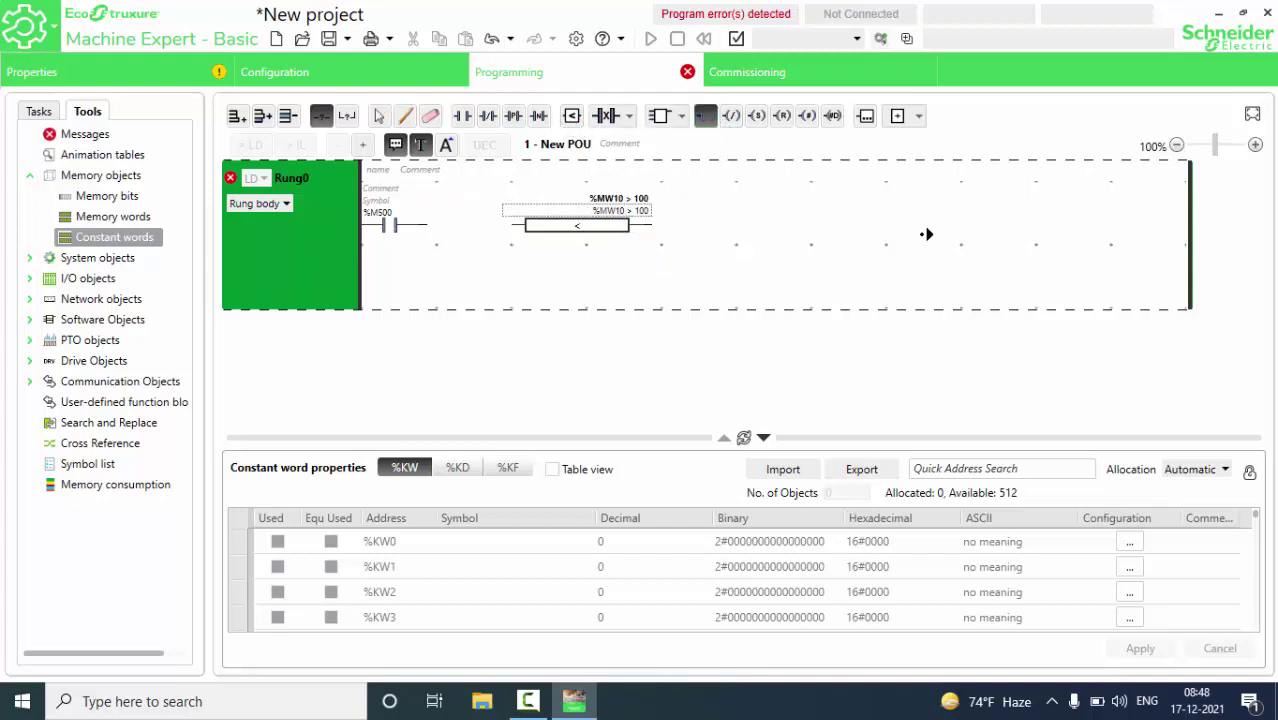
left_click(1147, 235)
double_click(1133, 213)
type("%")
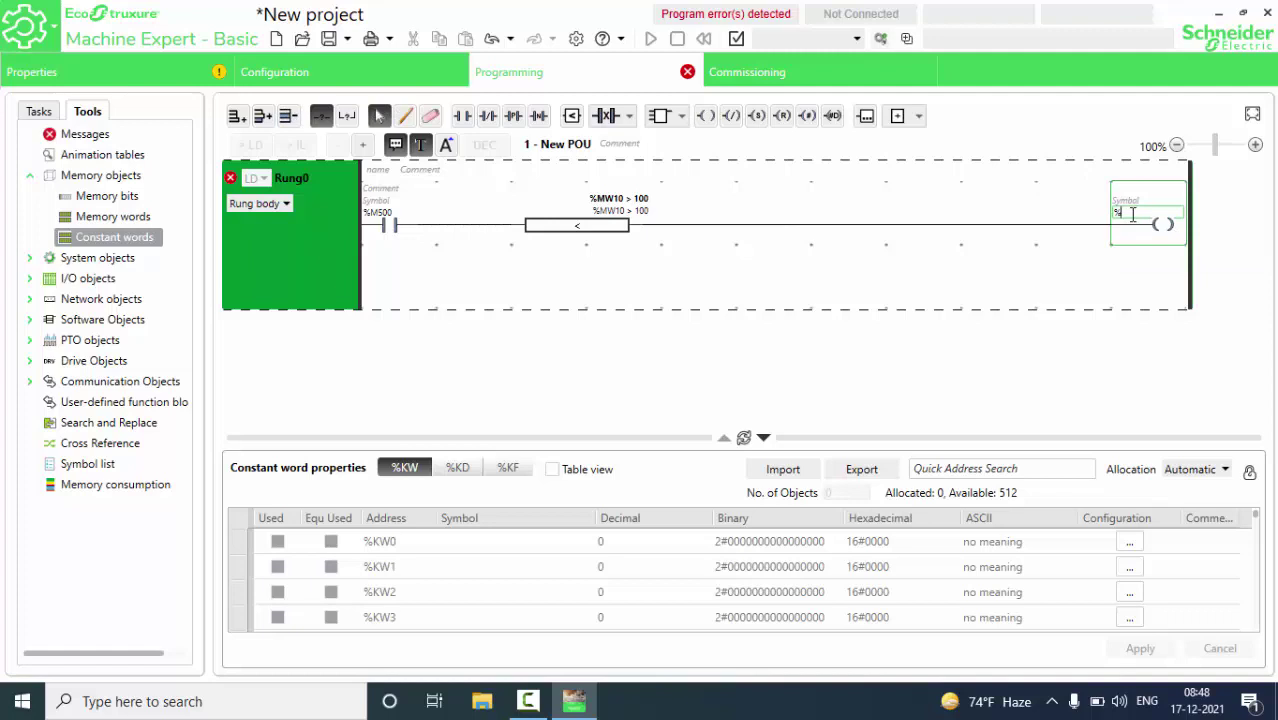
type("Q0")
key("Return")
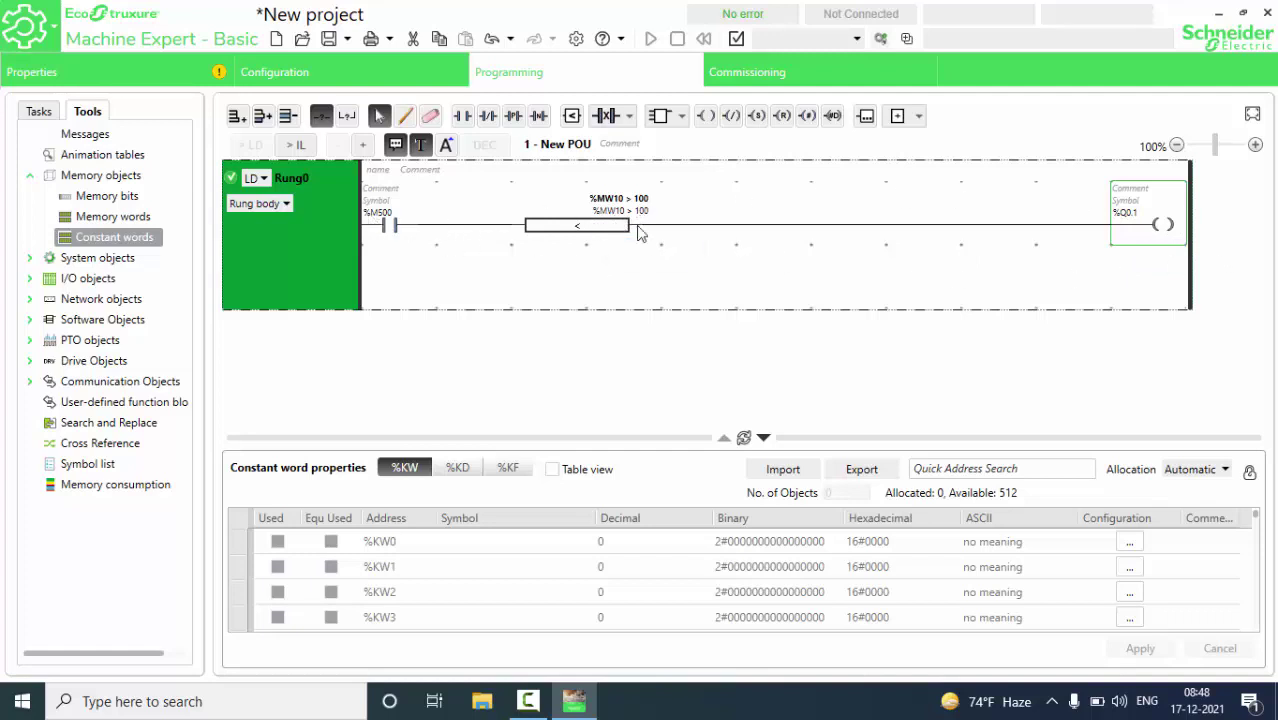
left_click(323, 260)
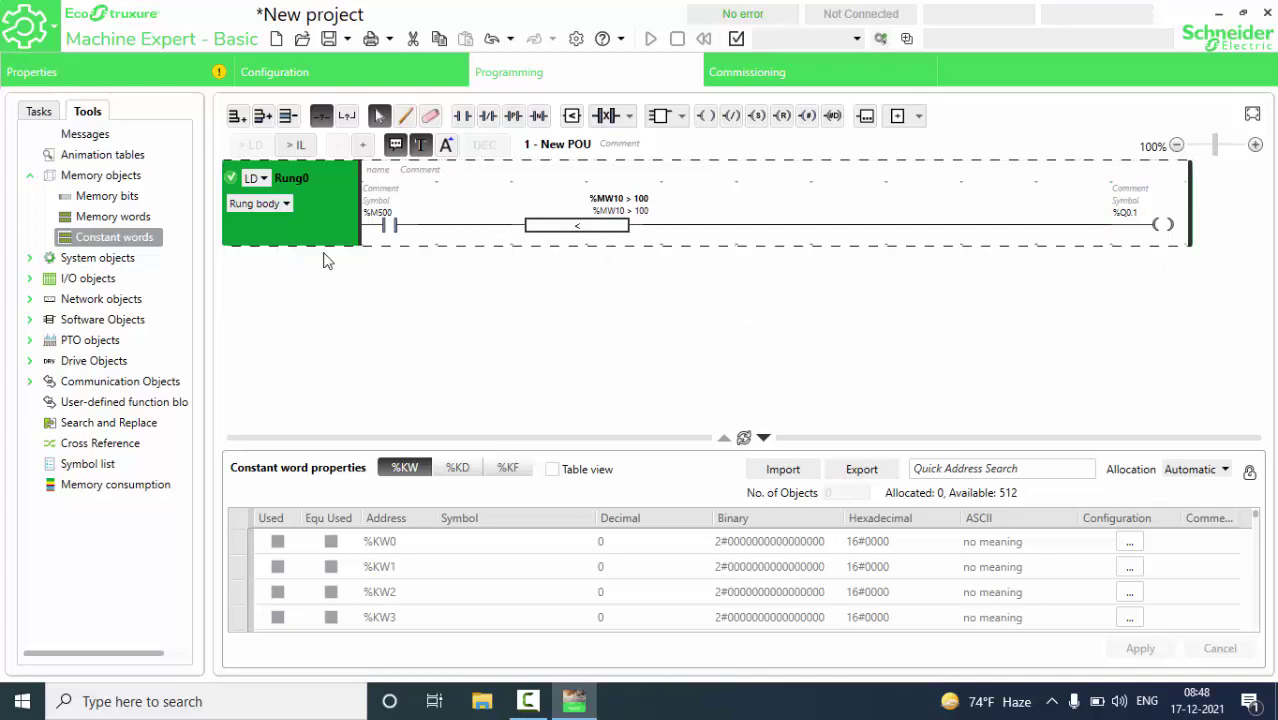
Create a new rung below Rung0 and insert a normally open contact addressed %M5 at its start
left_click(234, 118)
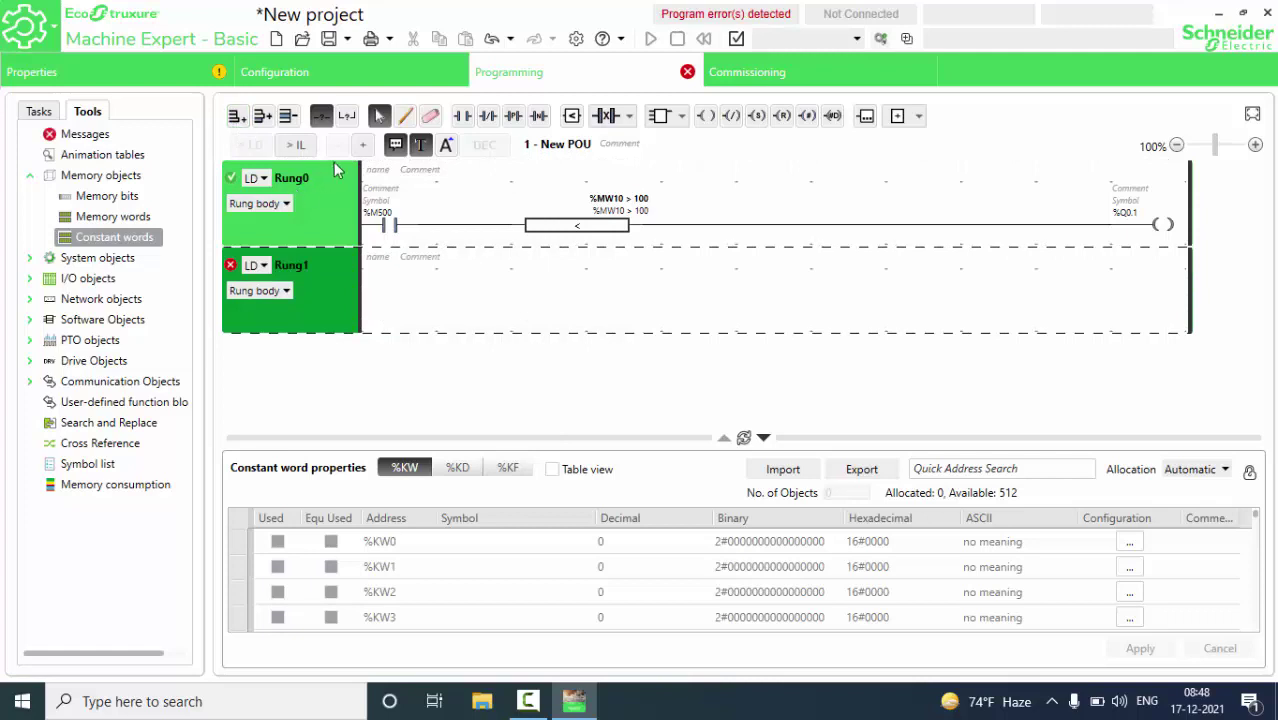
left_click_drag(464, 117, 380, 310)
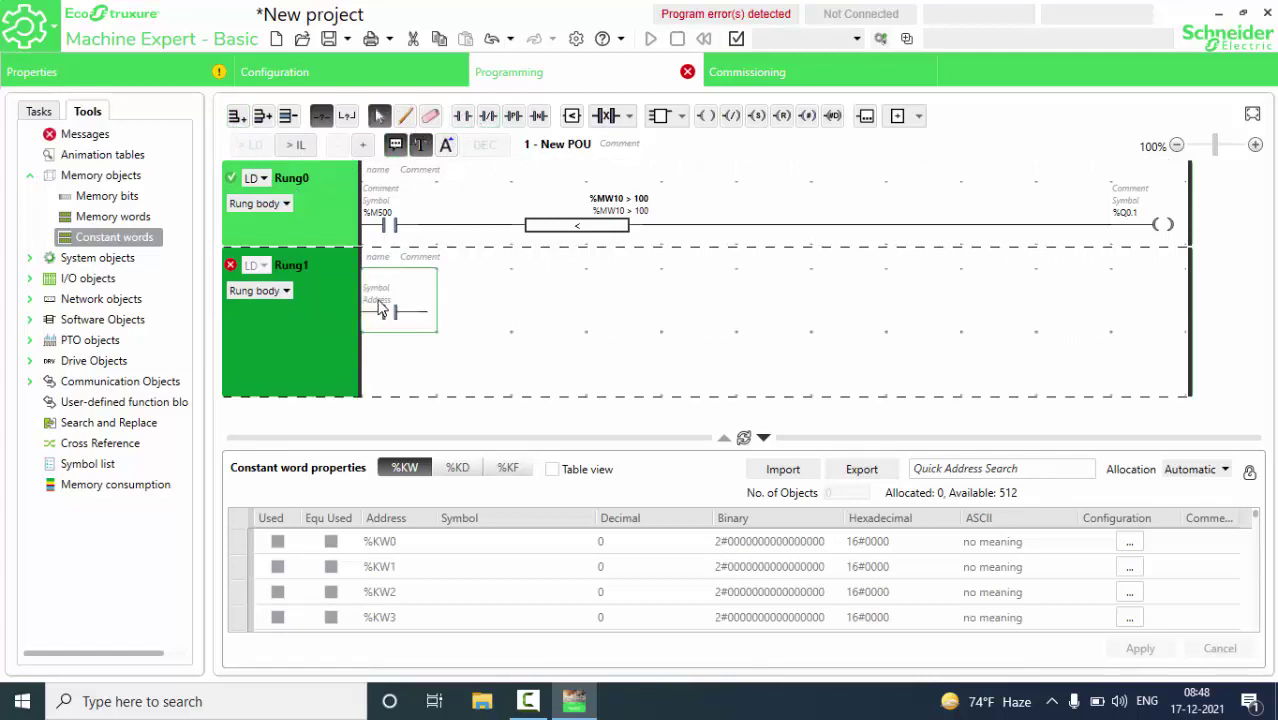
left_click(385, 300)
type("%")
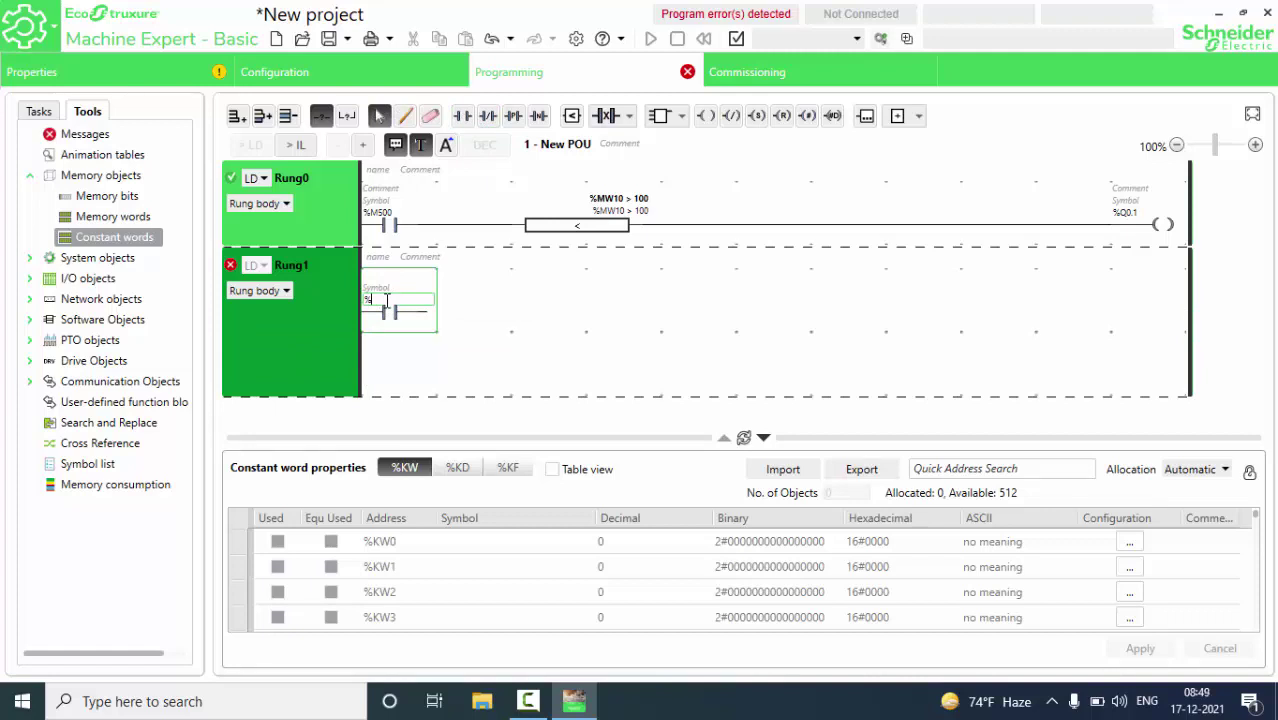
type("M4")
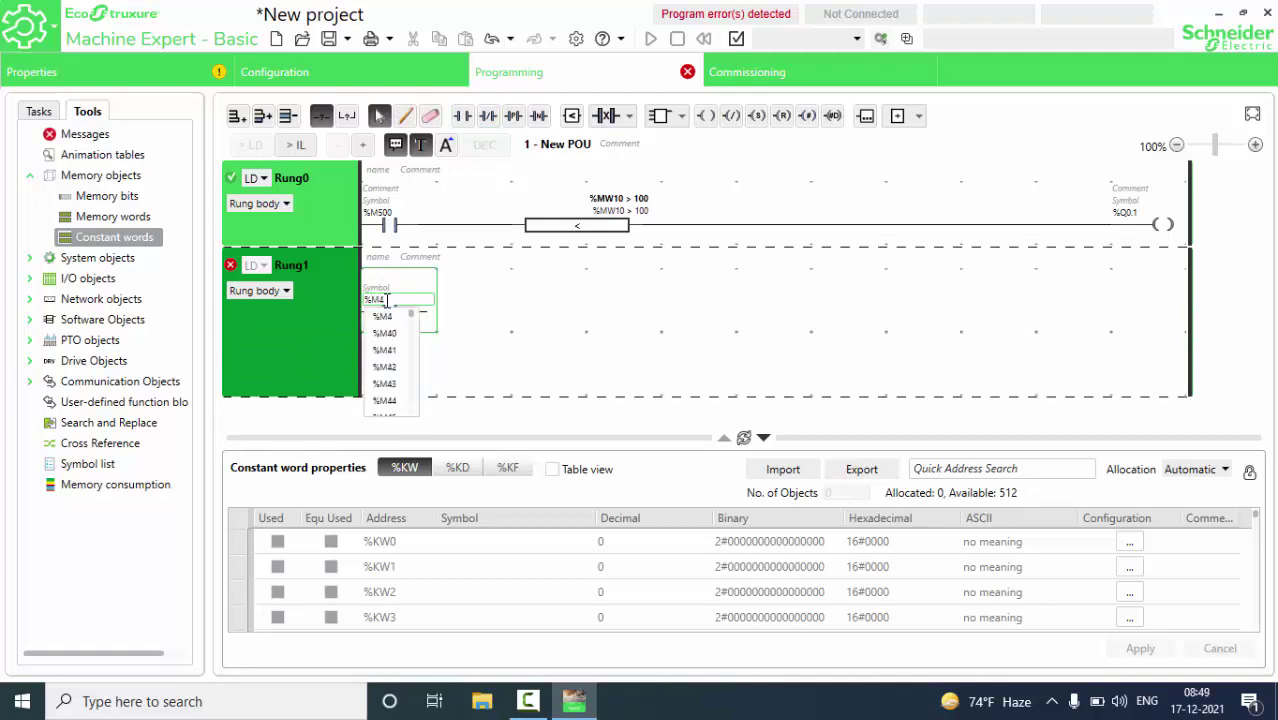
key("BackSpace")
type("5")
key("Return")
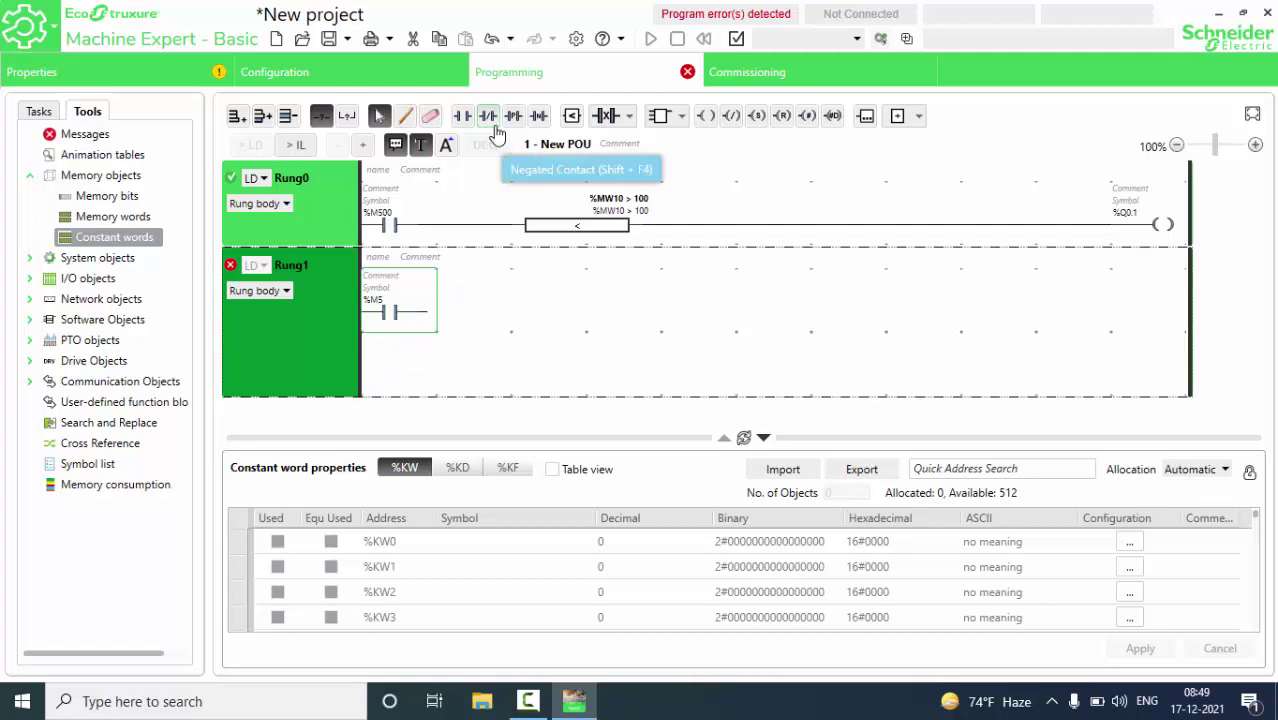
Add a comparison block after the %M5 contact in Rung1 with the expression %MF1 > 50.87
left_click(572, 116)
left_click(525, 316)
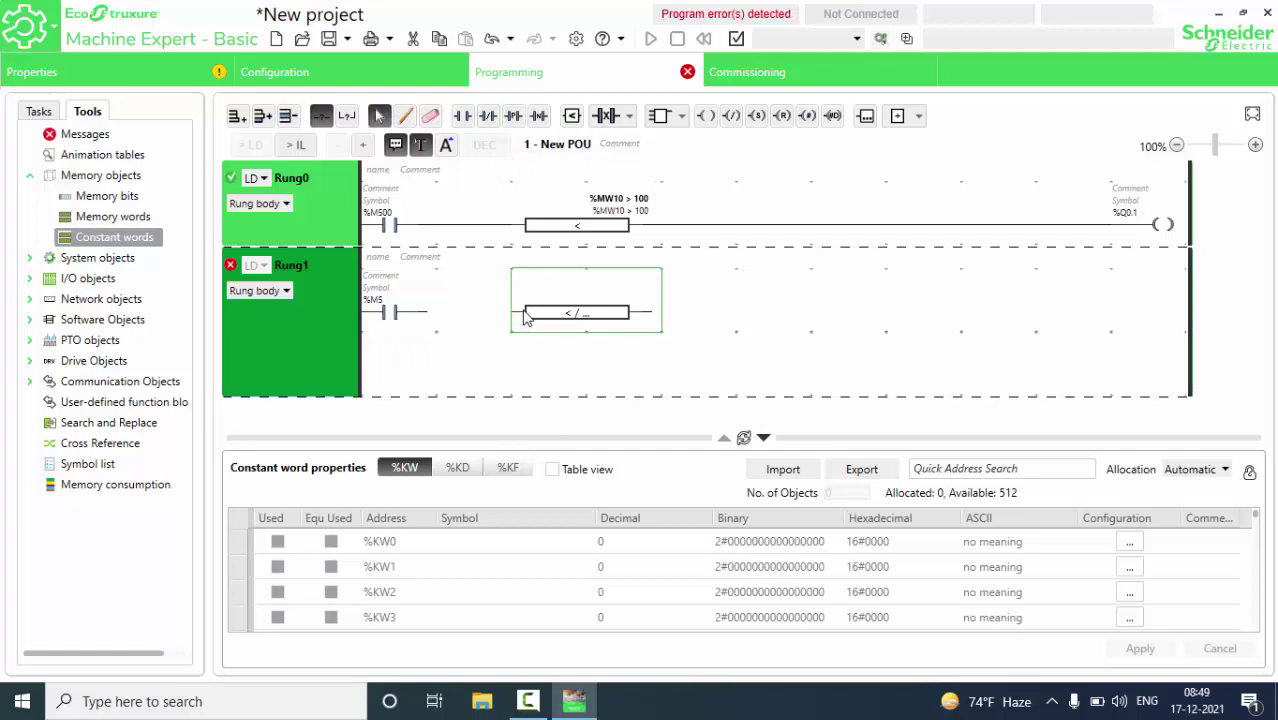
left_click(603, 300)
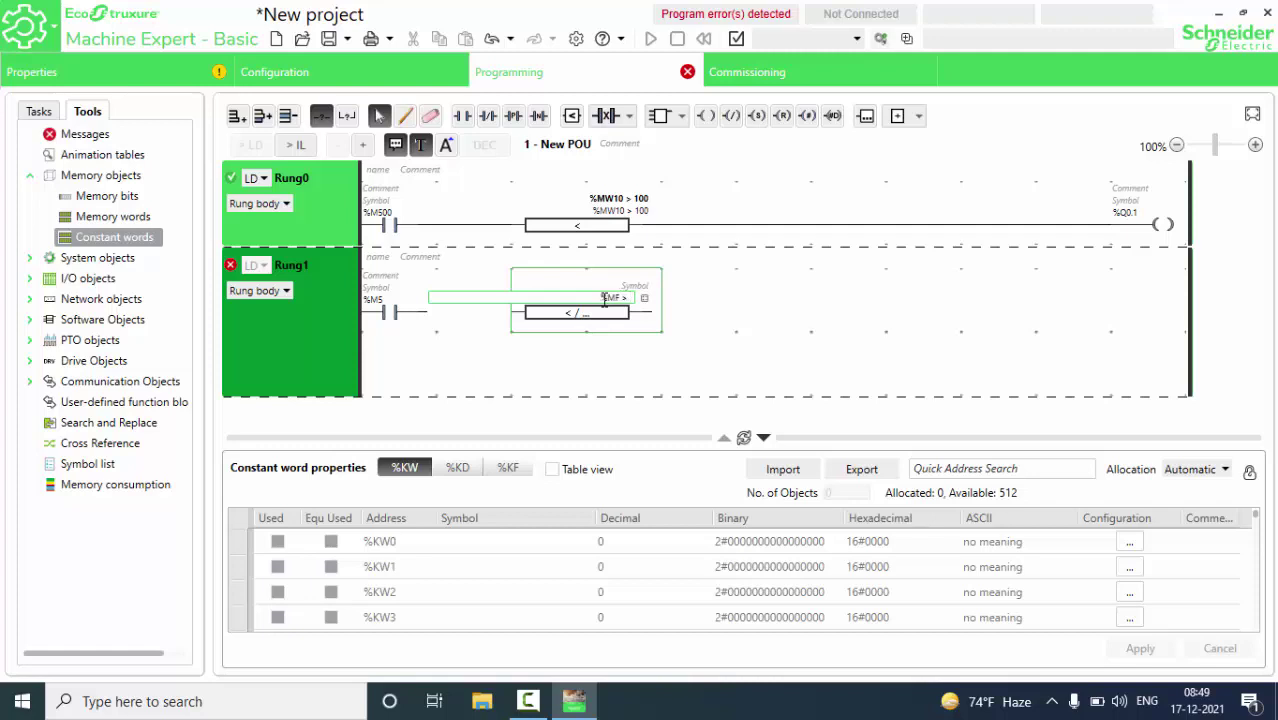
type("50.87")
left_click(662, 354)
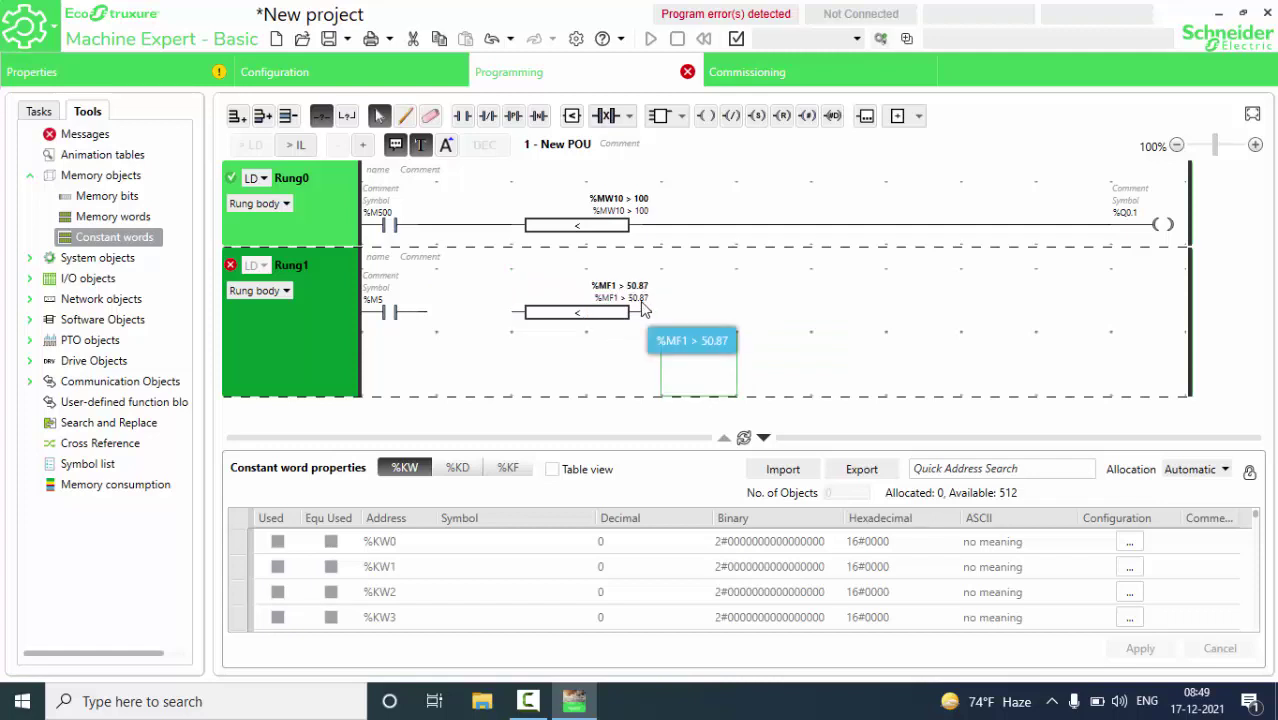
Place an output coil at the end of Rung1 and assign it the address %Q0.0
left_click(705, 116)
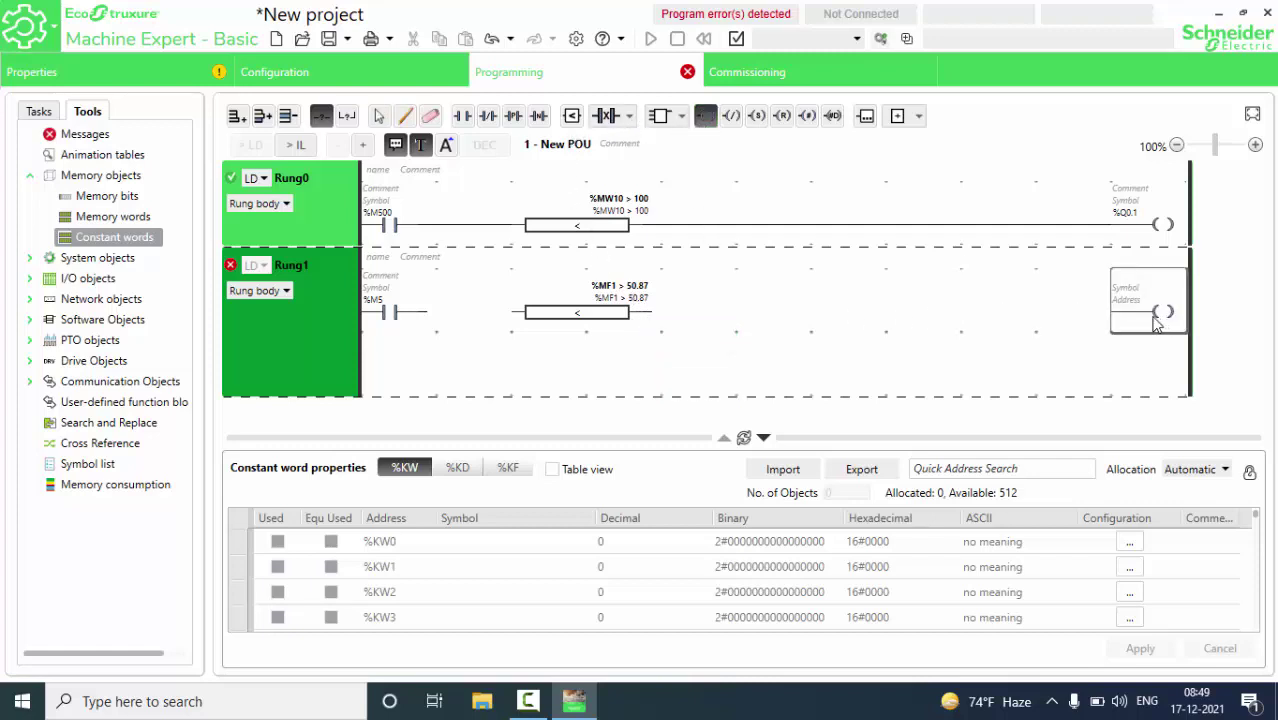
left_click(1160, 320)
left_click(1137, 300)
type("%")
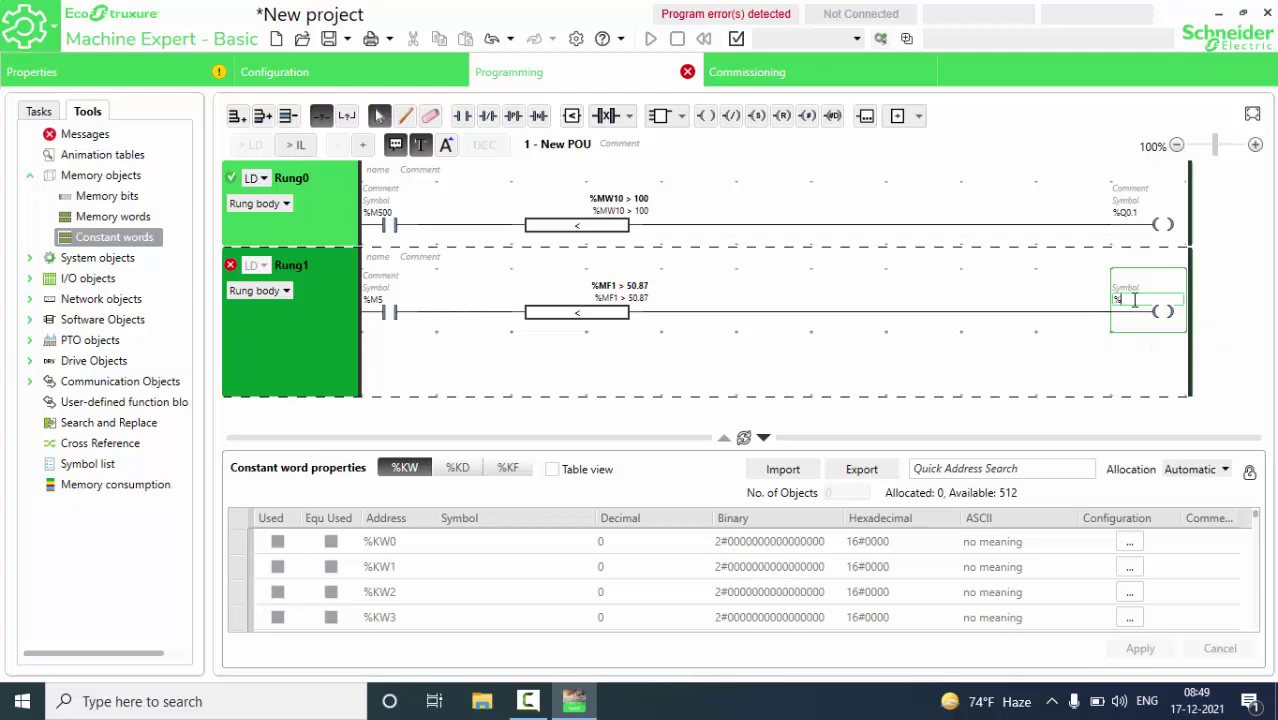
type("Q0")
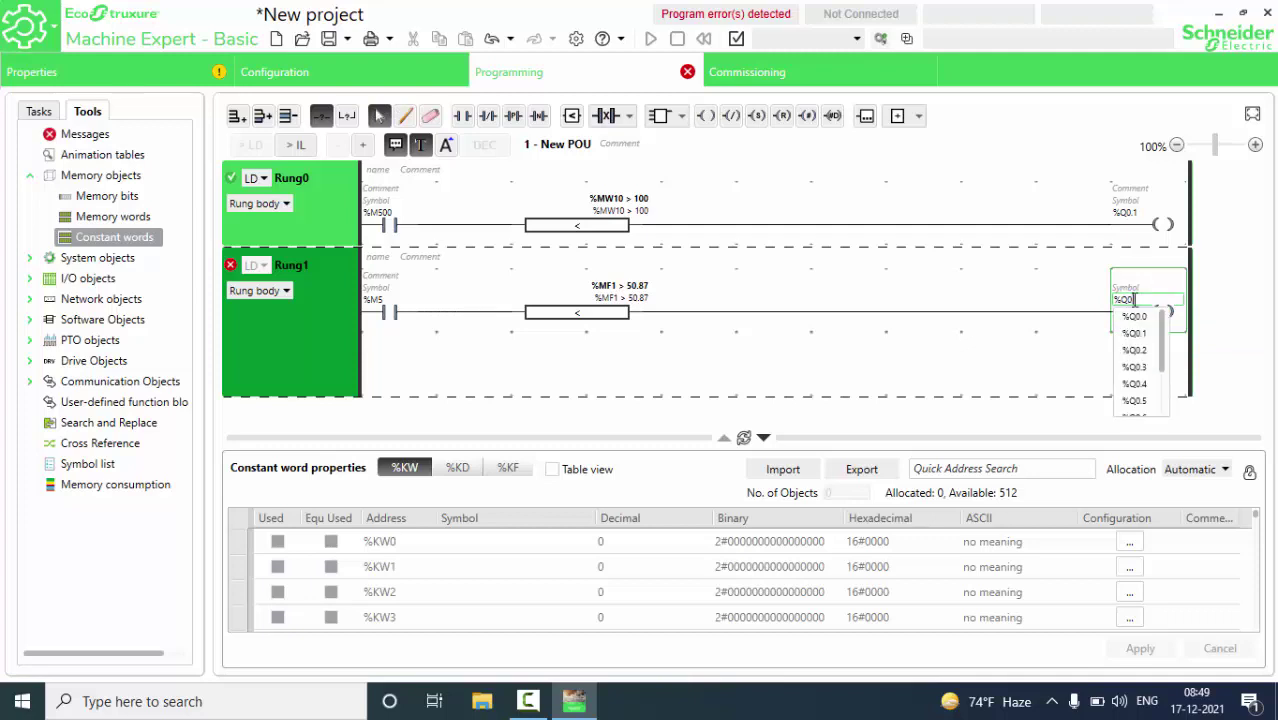
type(".0")
key("Return")
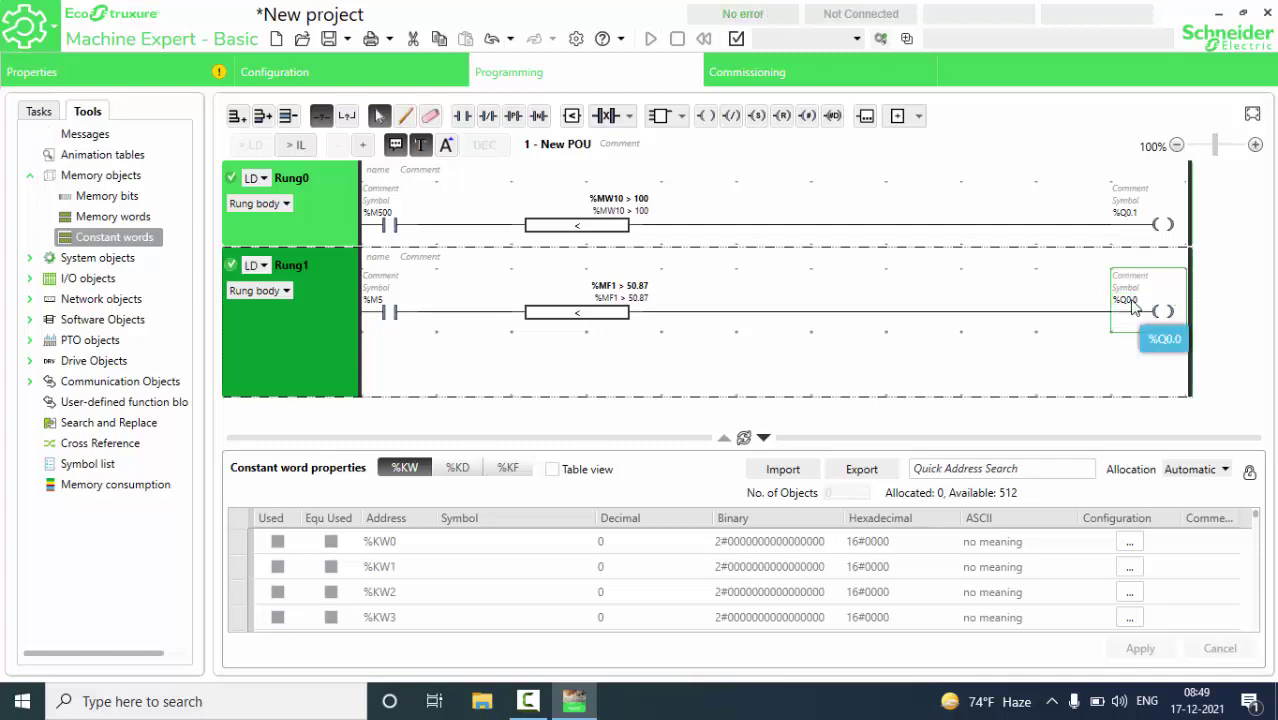